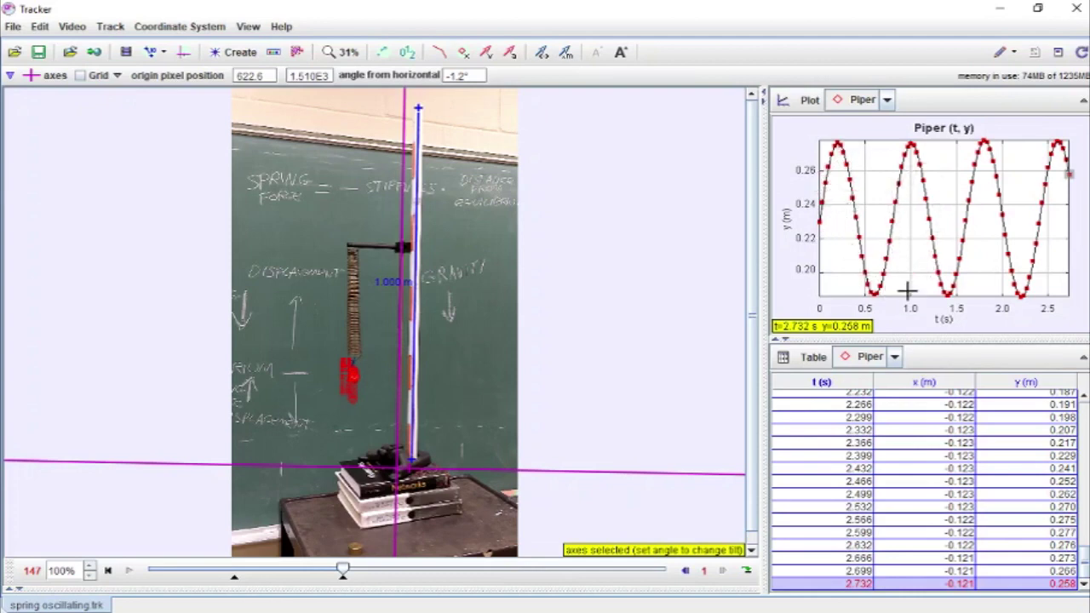
- Open the spring's y(t) data in a maximized Data Tool and apply the Sinusoid fit
{"action": "right_click", "coordinate": [872, 167]}
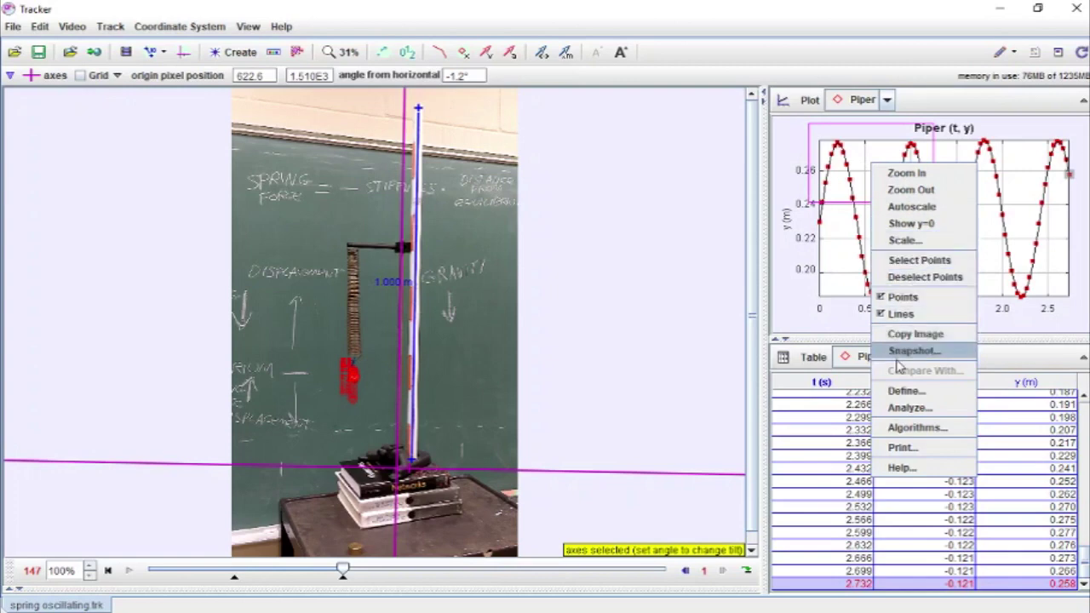
{"action": "left_click", "coordinate": [907, 408]}
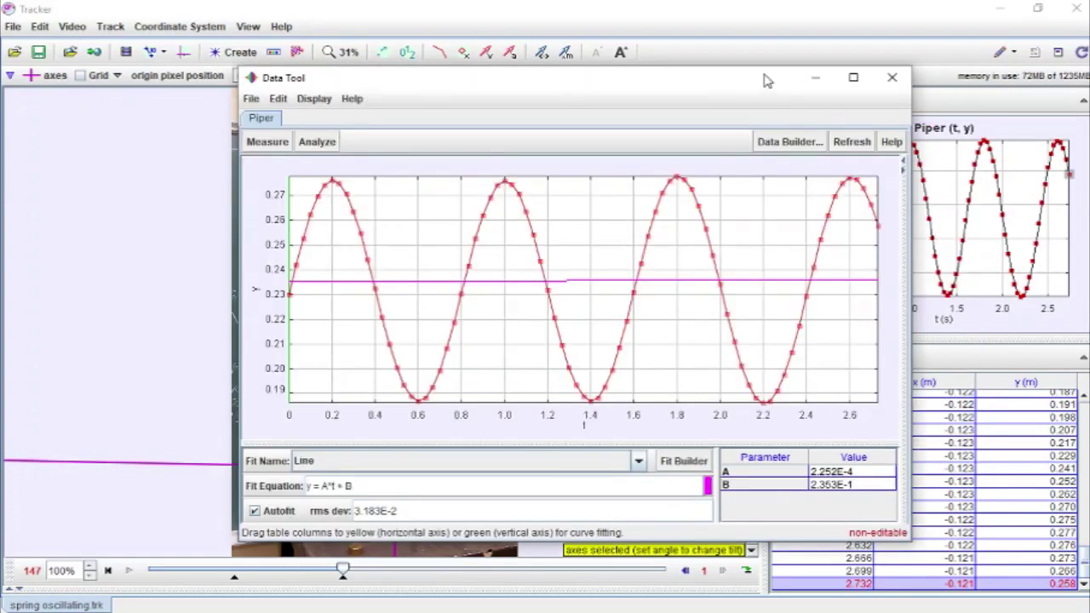
{"action": "left_click", "coordinate": [864, 80]}
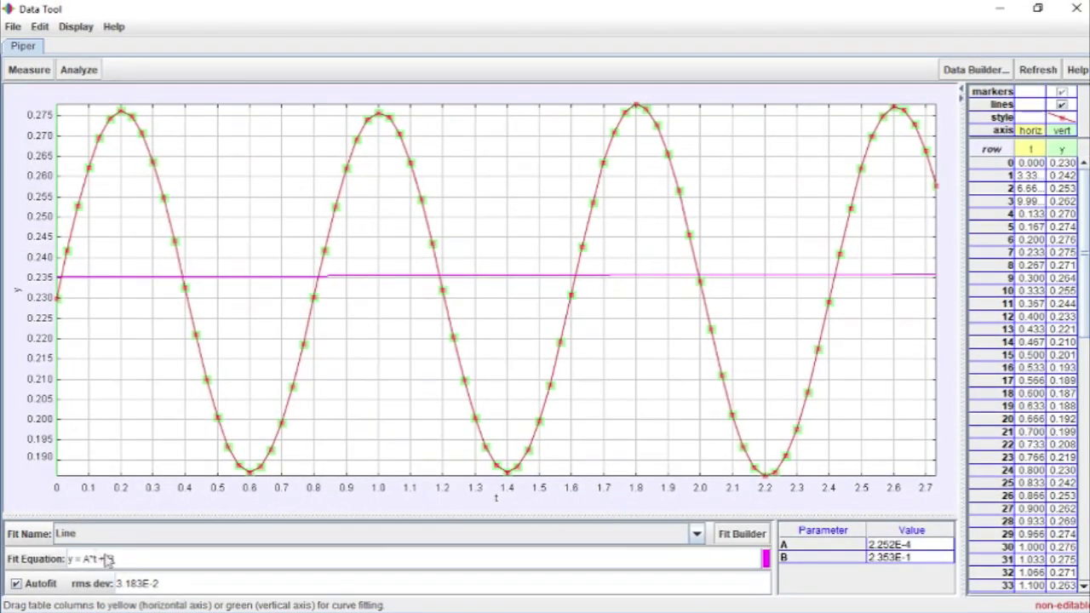
{"action": "left_click", "coordinate": [698, 535]}
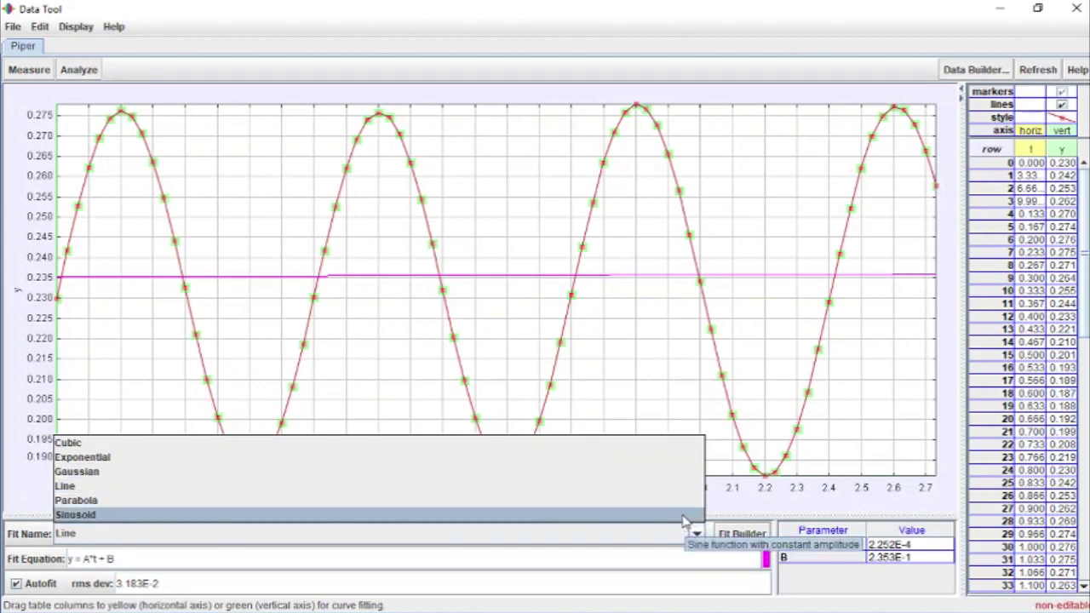
{"action": "left_click", "coordinate": [683, 515]}
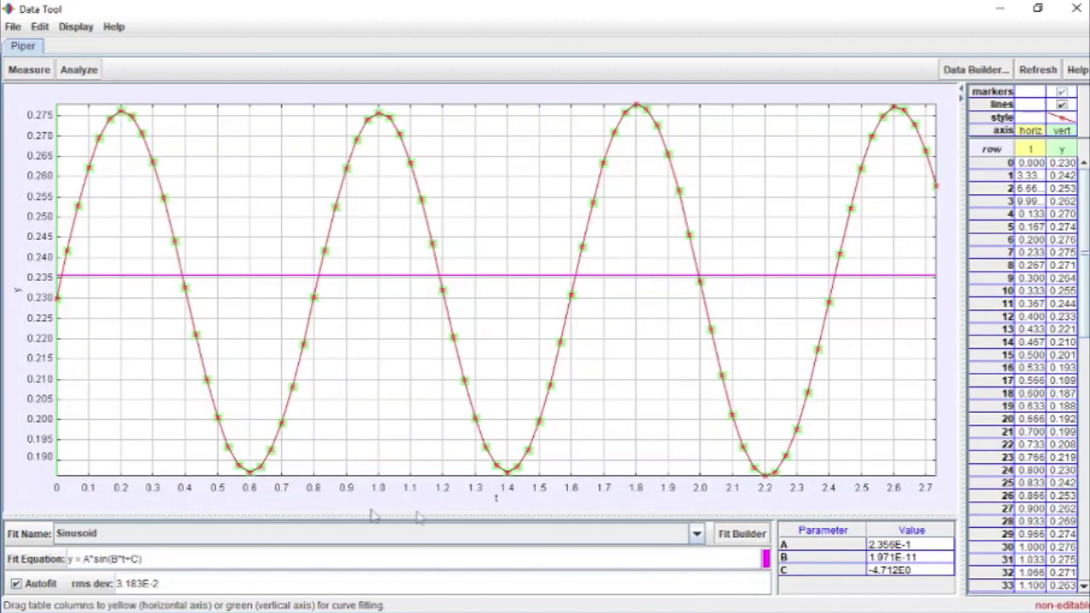
- Open the Fit Builder, enlarge it, and clone the Sinusoid fit
{"action": "left_click", "coordinate": [731, 540]}
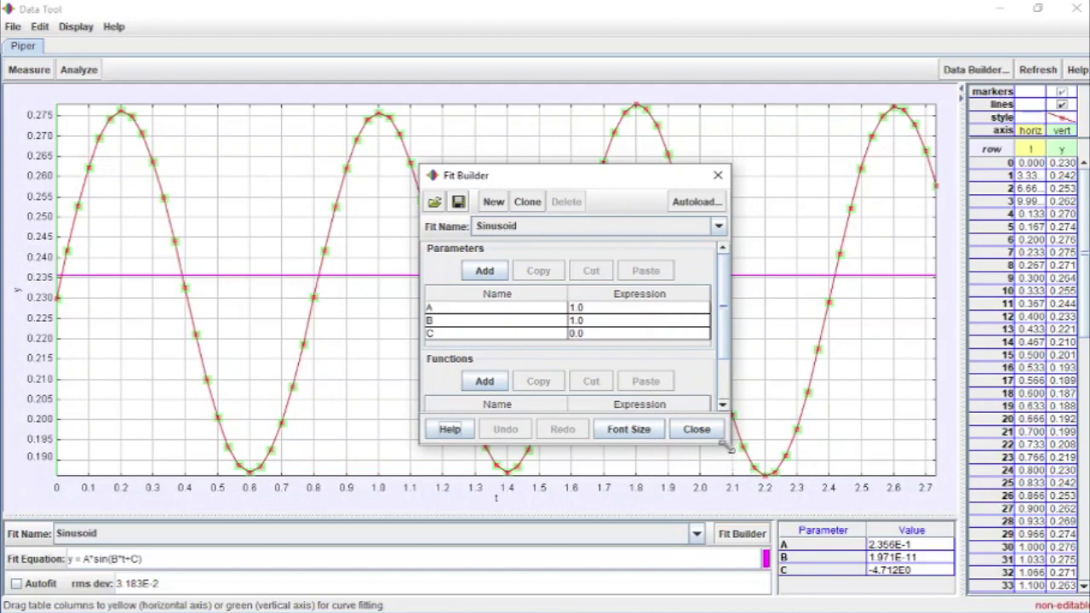
{"action": "left_click_drag", "start_coordinate": [728, 447], "coordinate": [966, 584]}
{"action": "left_click_drag", "start_coordinate": [661, 178], "coordinate": [438, 82]}
{"action": "left_click", "coordinate": [302, 99]}
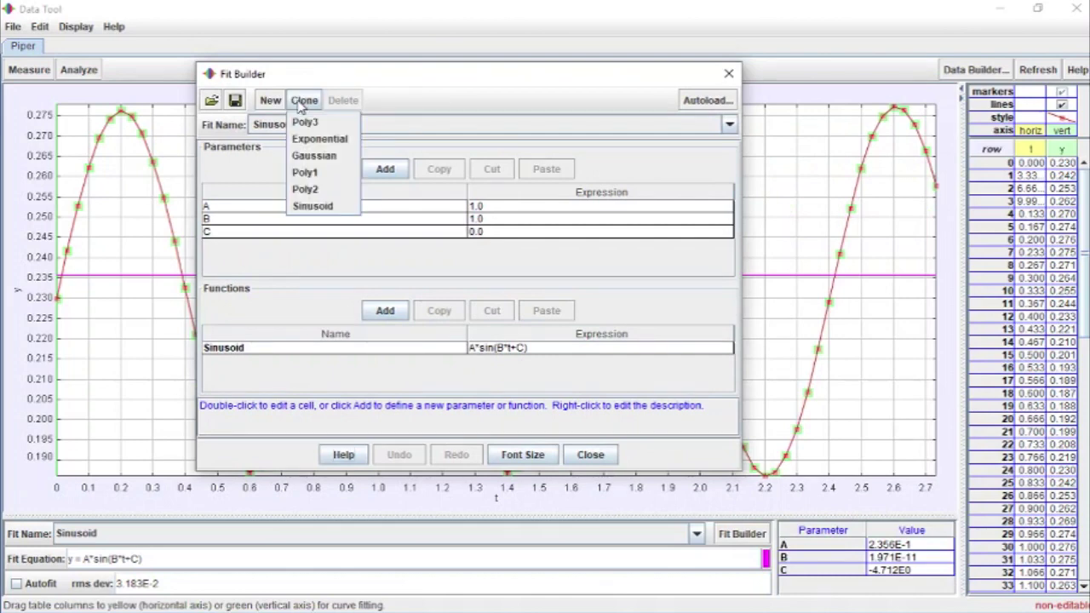
{"action": "left_click", "coordinate": [329, 209]}
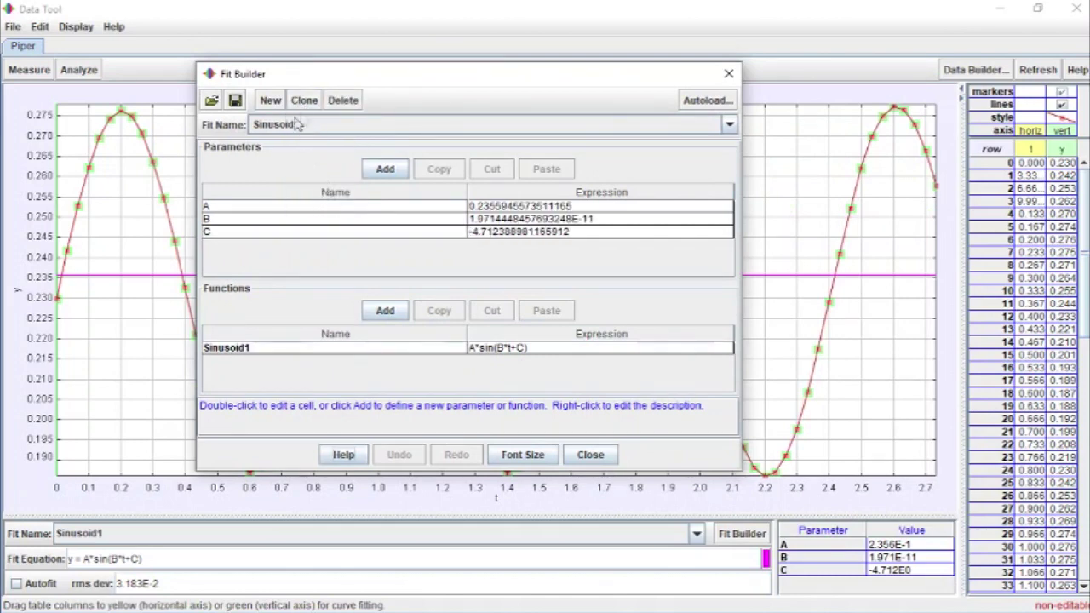
- Rename the cloned Sinusoid1 fit to SinusoidWithOffset
{"action": "double_click", "coordinate": [261, 349]}
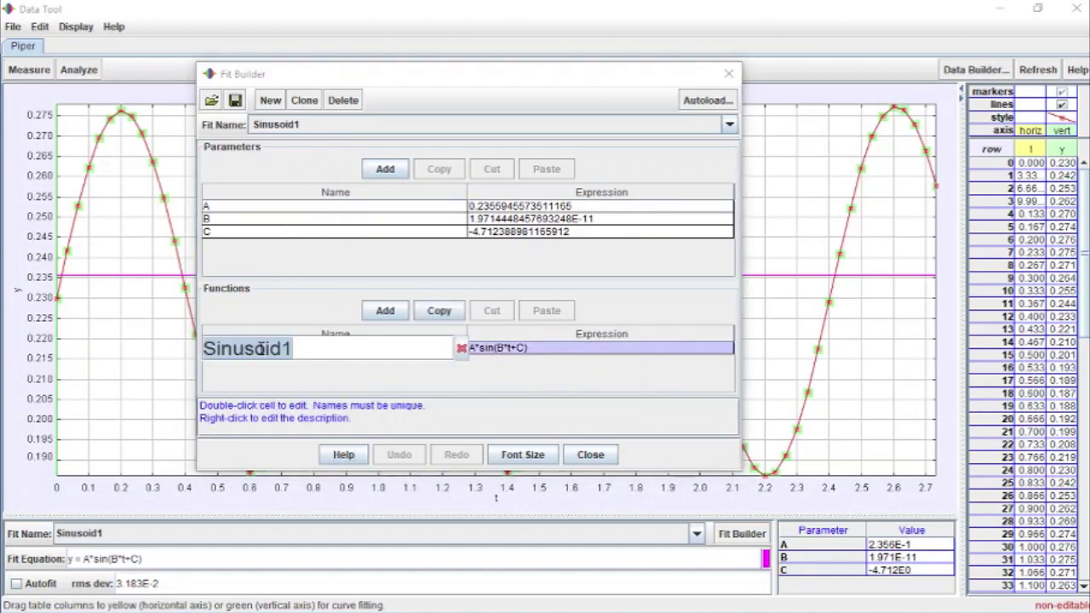
{"action": "key", "text": "End"}
{"action": "key", "text": "BackSpace"}
{"action": "type", "text": "WithOf"}
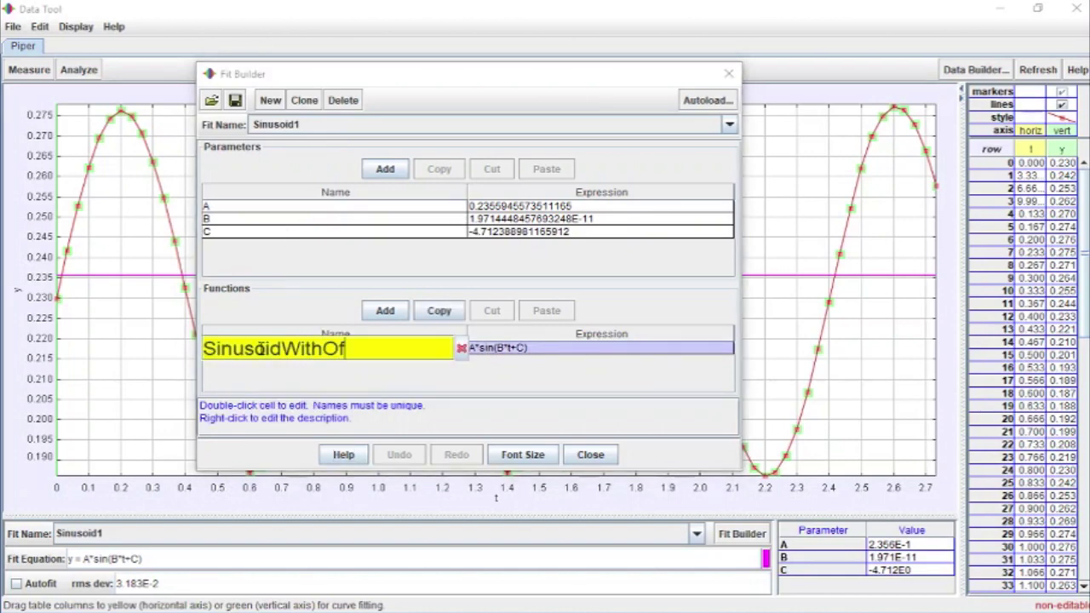
{"action": "type", "text": "fset"}
{"action": "key", "text": "Return"}
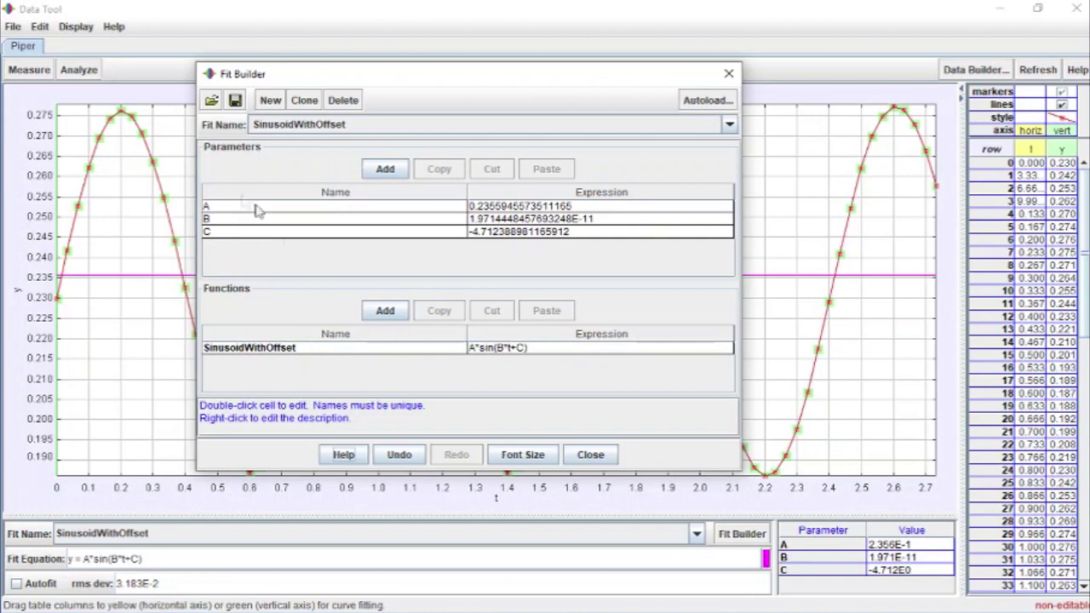
- Rename parameters A, B, C to Amplitude, AngularFrequency and Phase
{"action": "double_click", "coordinate": [216, 208]}
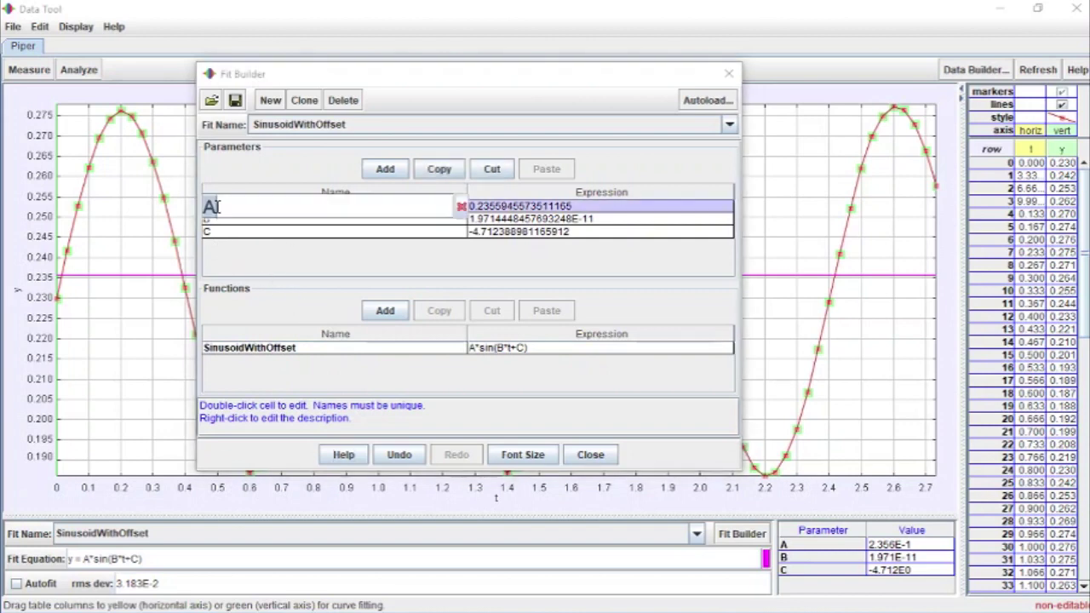
{"action": "type", "text": "Amp"}
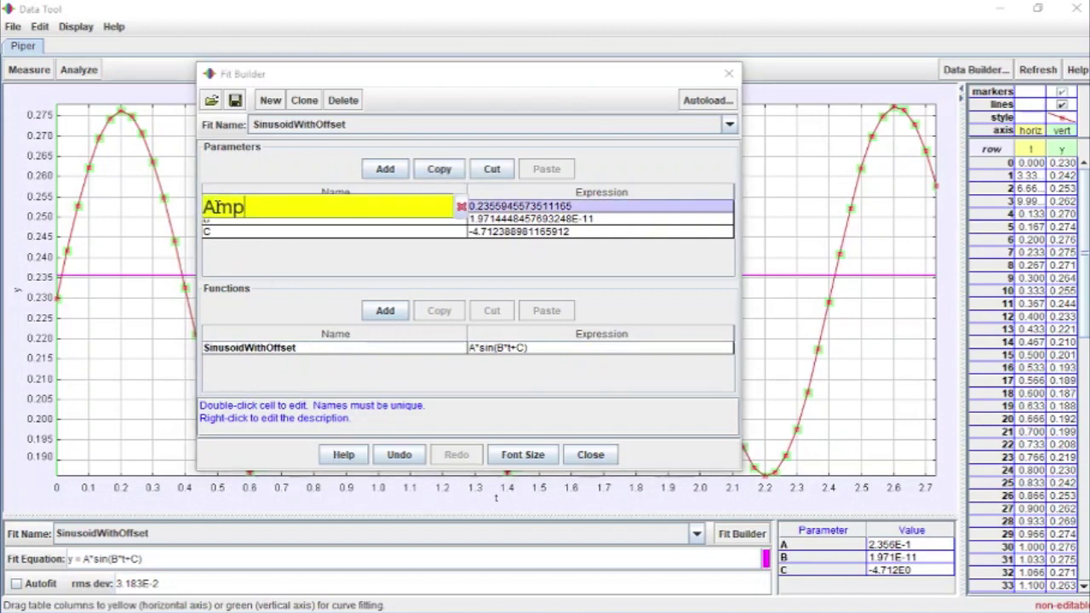
{"action": "type", "text": "litude"}
{"action": "key", "text": "Return"}
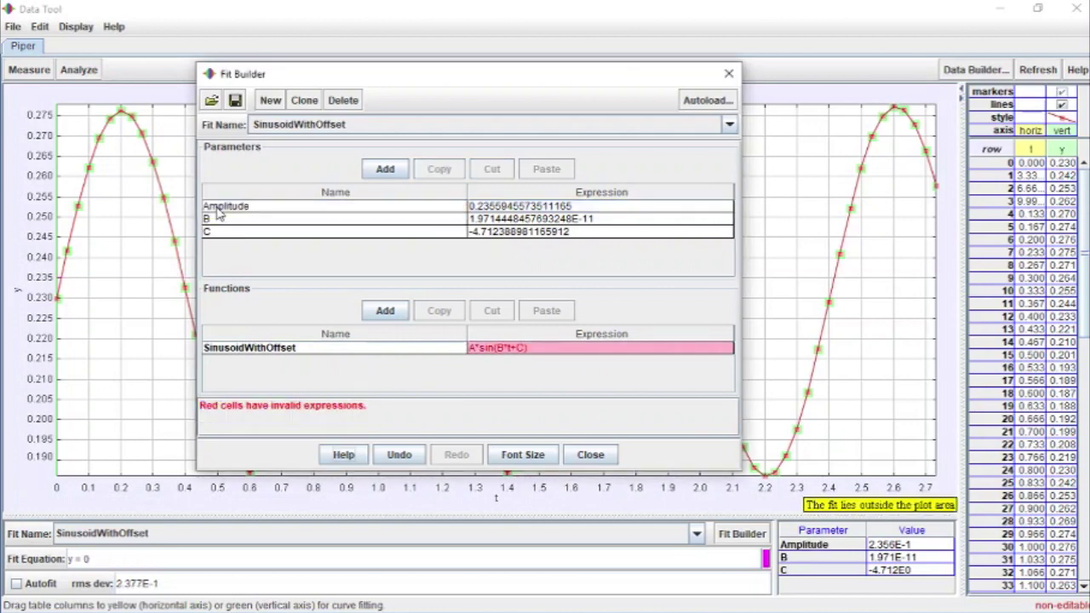
{"action": "double_click", "coordinate": [223, 223]}
{"action": "type", "text": "Angula"}
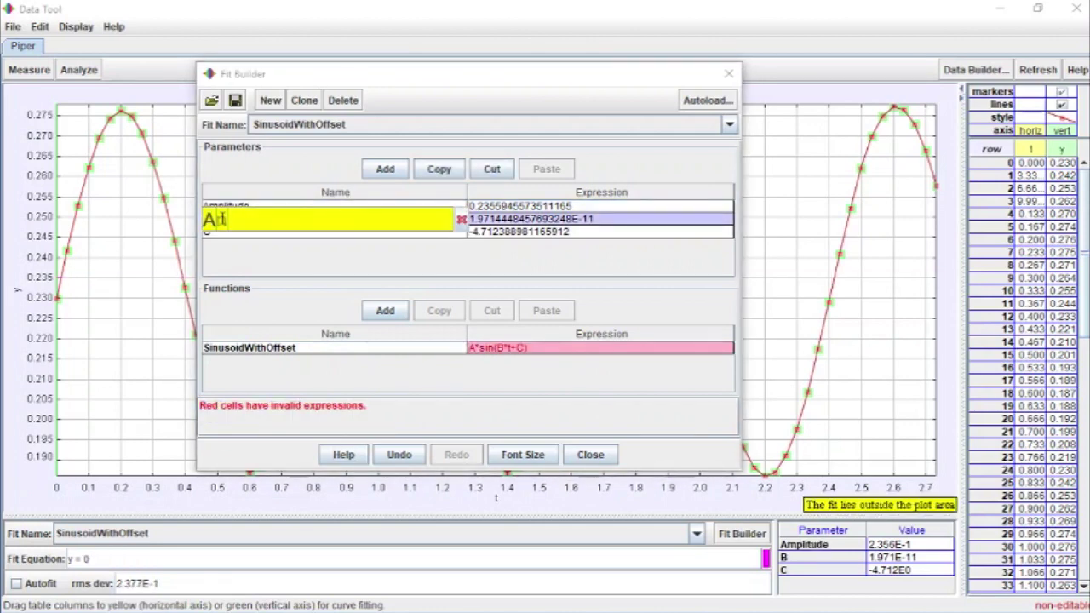
{"action": "type", "text": "rFrequency"}
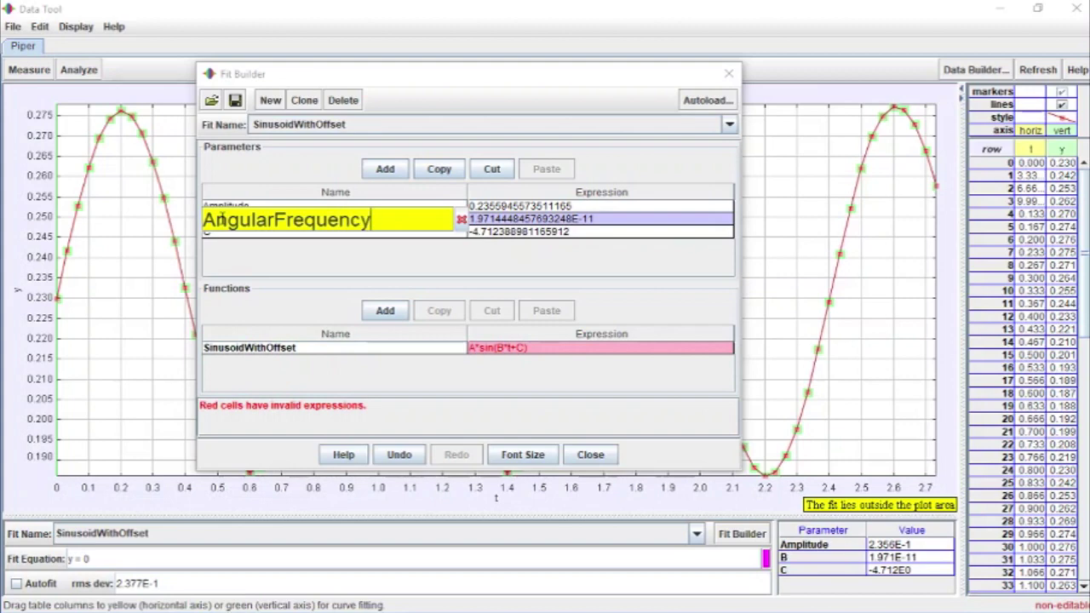
{"action": "key", "text": "Return"}
{"action": "double_click", "coordinate": [218, 232]}
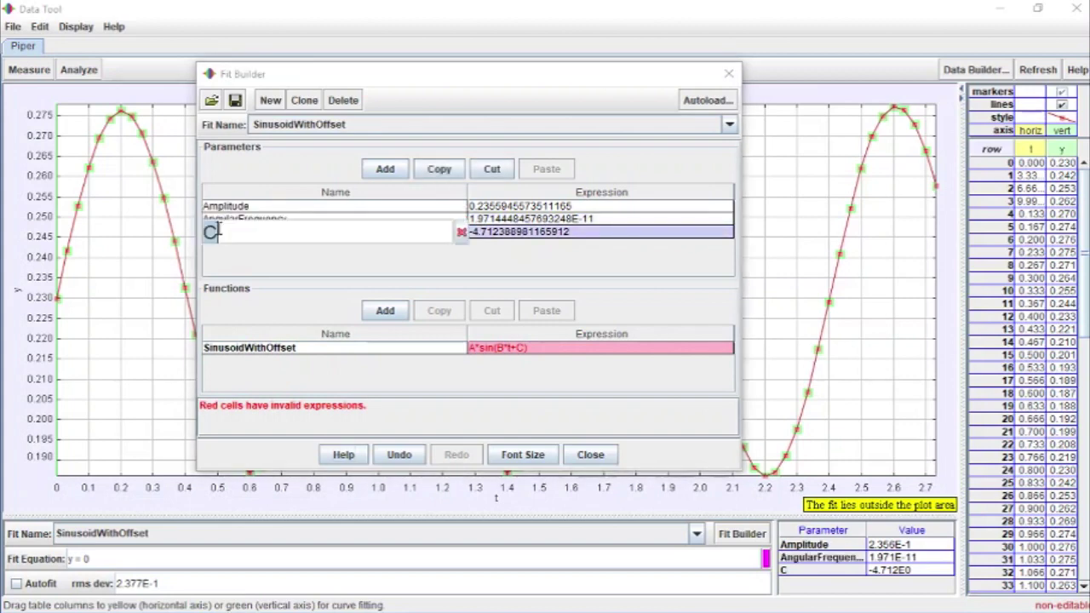
{"action": "type", "text": "Phase"}
{"action": "key", "text": "Return"}
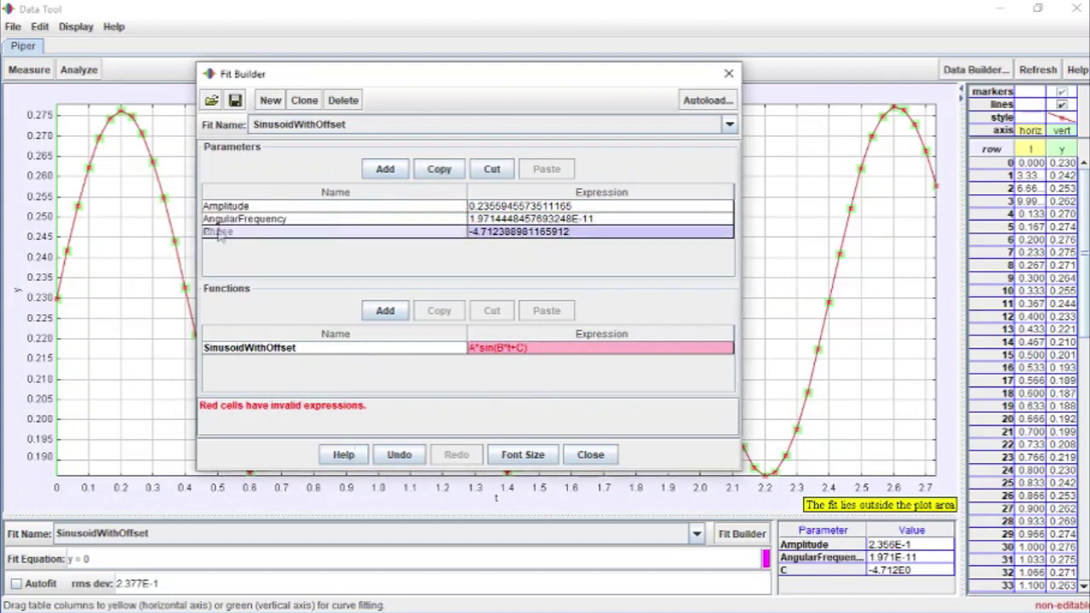
- Add a new fit parameter named Offset
{"action": "left_click", "coordinate": [385, 168]}
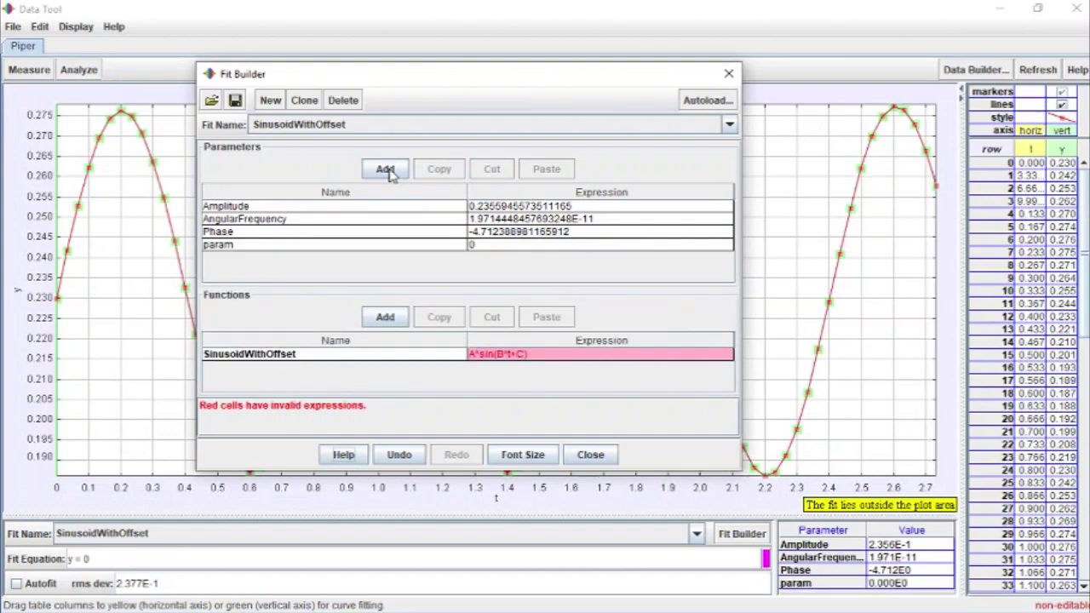
{"action": "double_click", "coordinate": [259, 245]}
{"action": "type", "text": "Offset"}
{"action": "key", "text": "Return"}
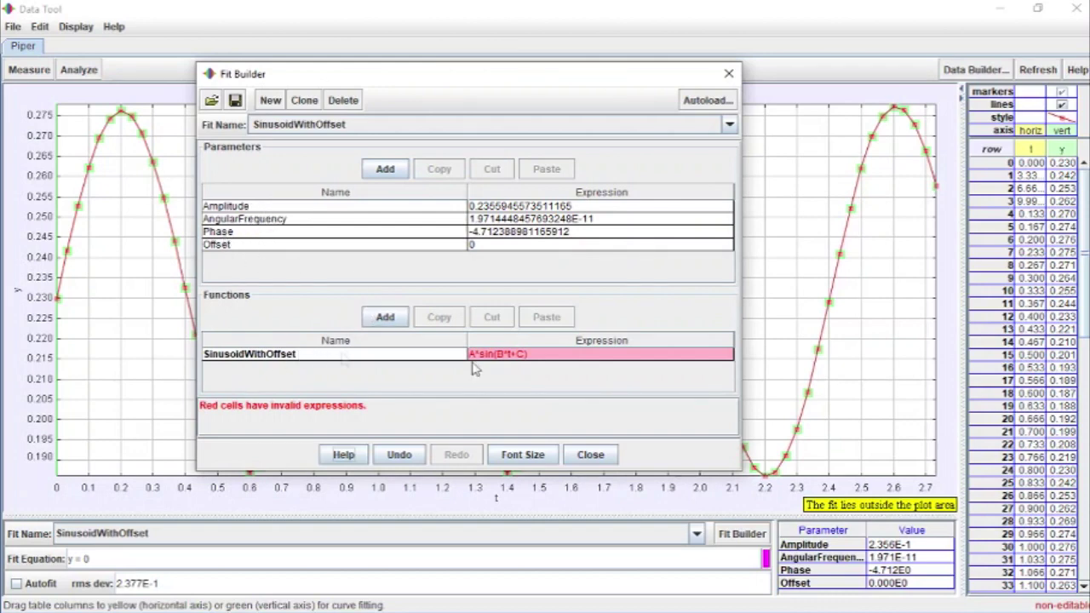
{"action": "double_click", "coordinate": [529, 358]}
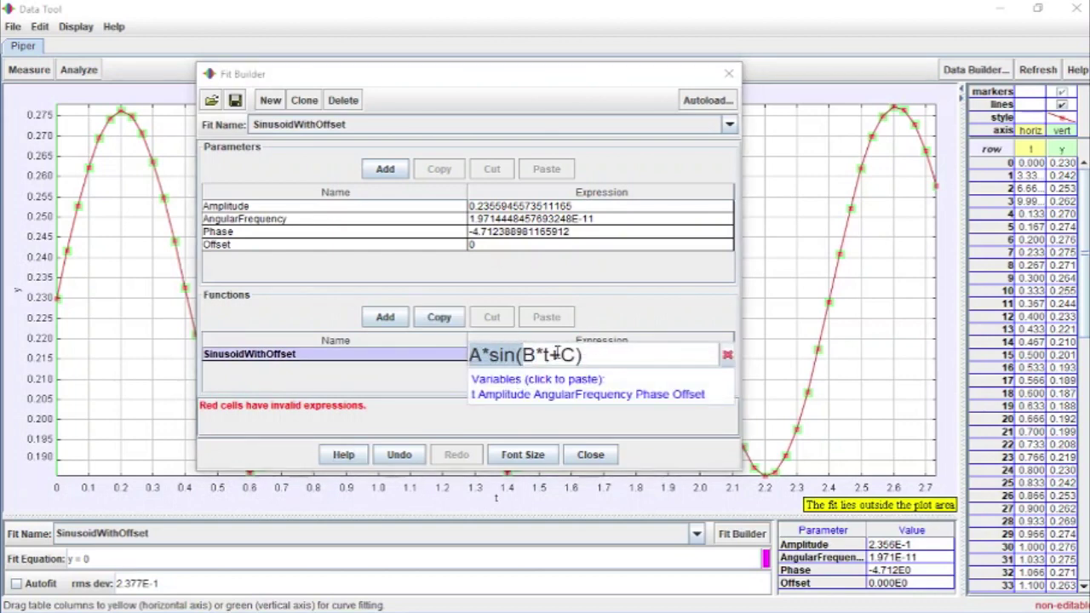
- Replace A, B and C in the expression with Amplitude, AngularFrequency and Phase
{"action": "left_click_drag", "start_coordinate": [478, 362], "coordinate": [470, 361]}
{"action": "key", "text": "Delete"}
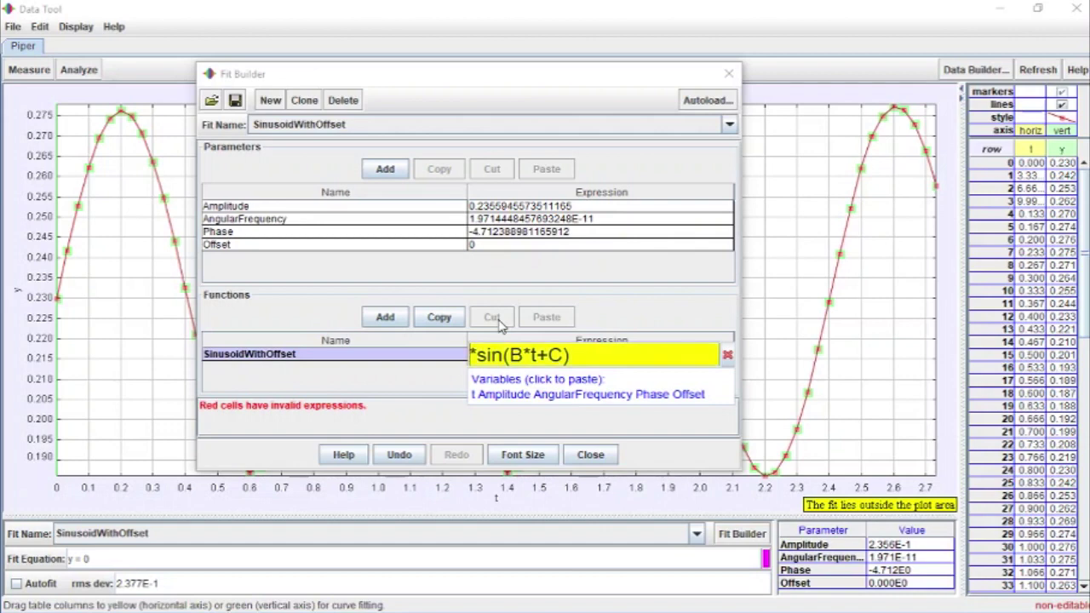
{"action": "left_click", "coordinate": [502, 396]}
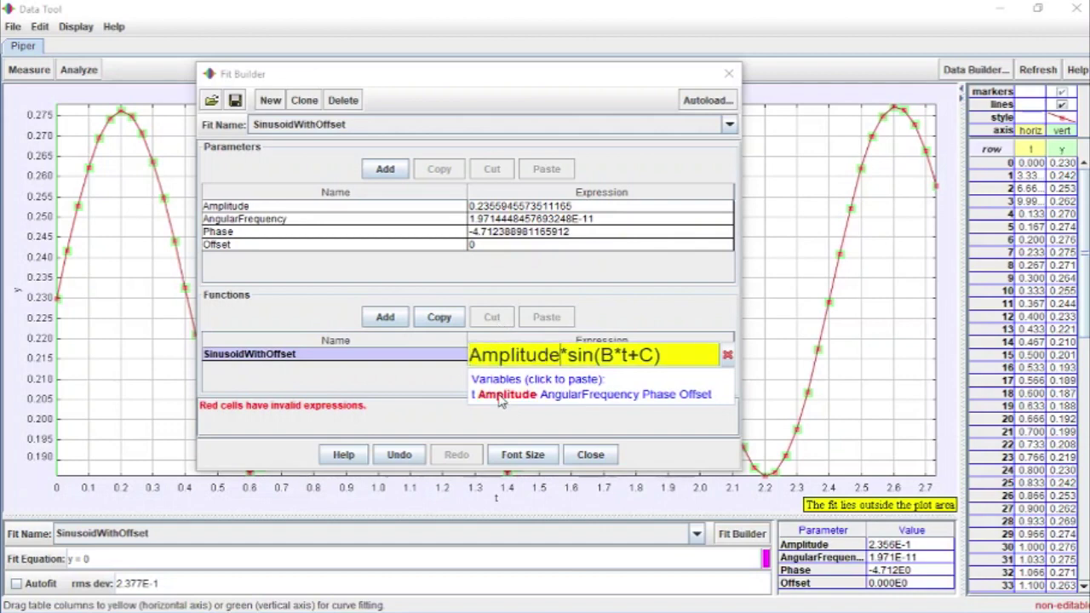
{"action": "key", "text": "Right"}
{"action": "key", "text": "shift+Right"}
{"action": "left_click", "coordinate": [571, 397]}
{"action": "key", "text": "Right"}
{"action": "key", "text": "Right"}
{"action": "key", "text": "Right"}
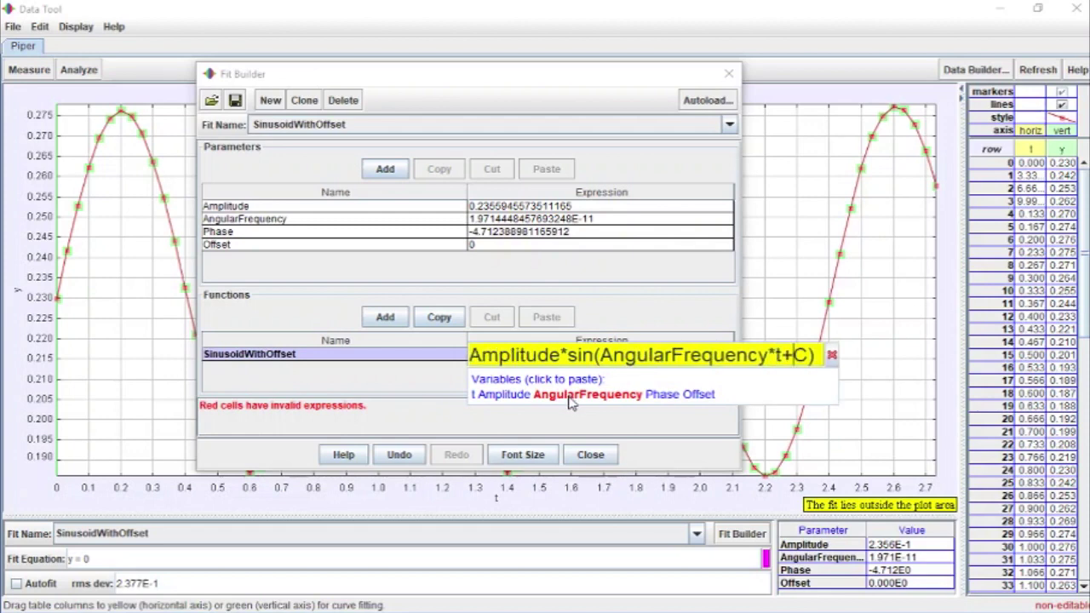
{"action": "key", "text": "shift+Left"}
{"action": "left_click", "coordinate": [655, 395]}
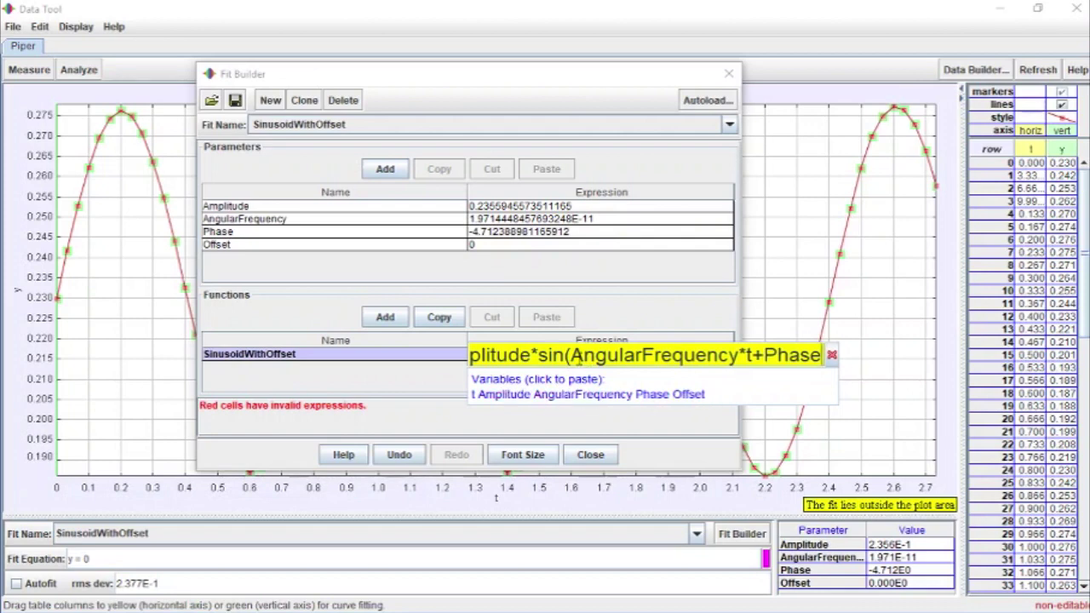
- Append )+Offset so the function reads Amplitude*sin(AngularFrequency*t+Phase)+Offset
{"action": "type", "text": ")"}
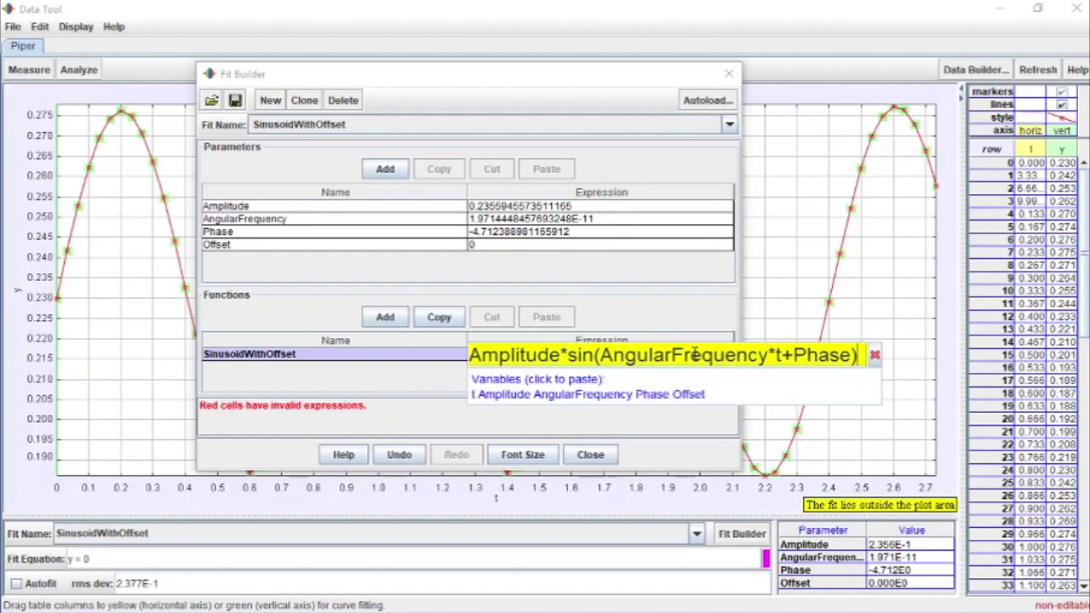
{"action": "type", "text": "+"}
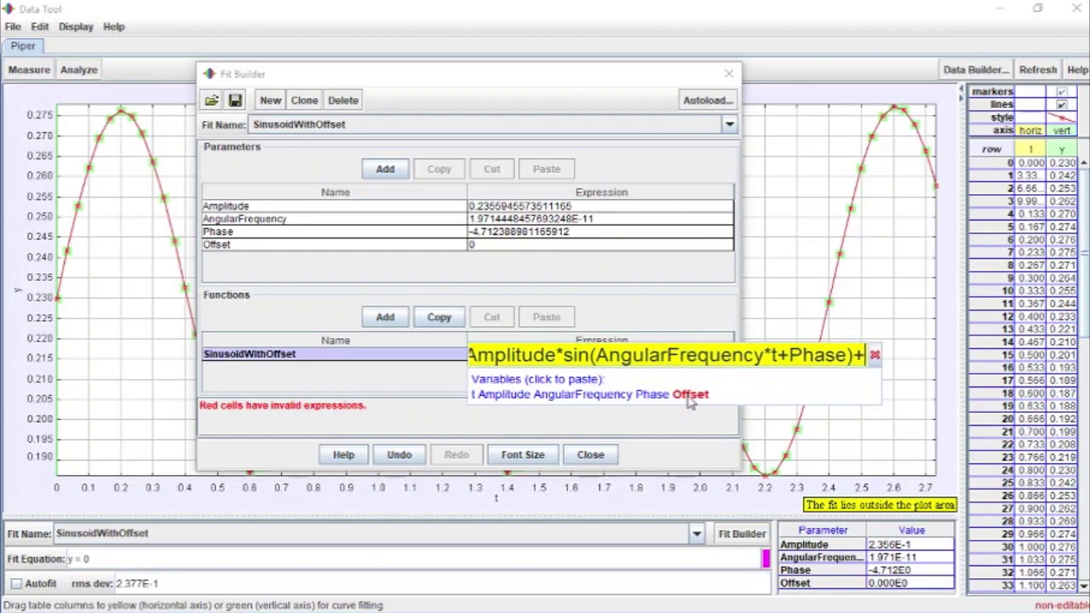
{"action": "left_click", "coordinate": [690, 396]}
{"action": "key", "text": "Return"}
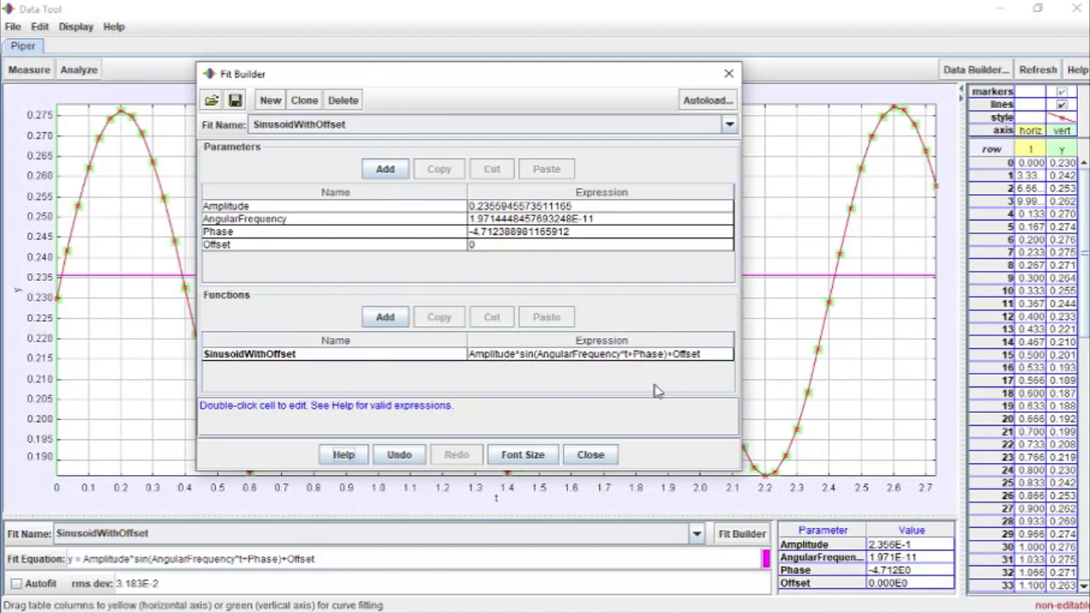
- Close the Fit Builder and enable Autofit, which still yields a flat line
{"action": "left_click", "coordinate": [590, 454]}
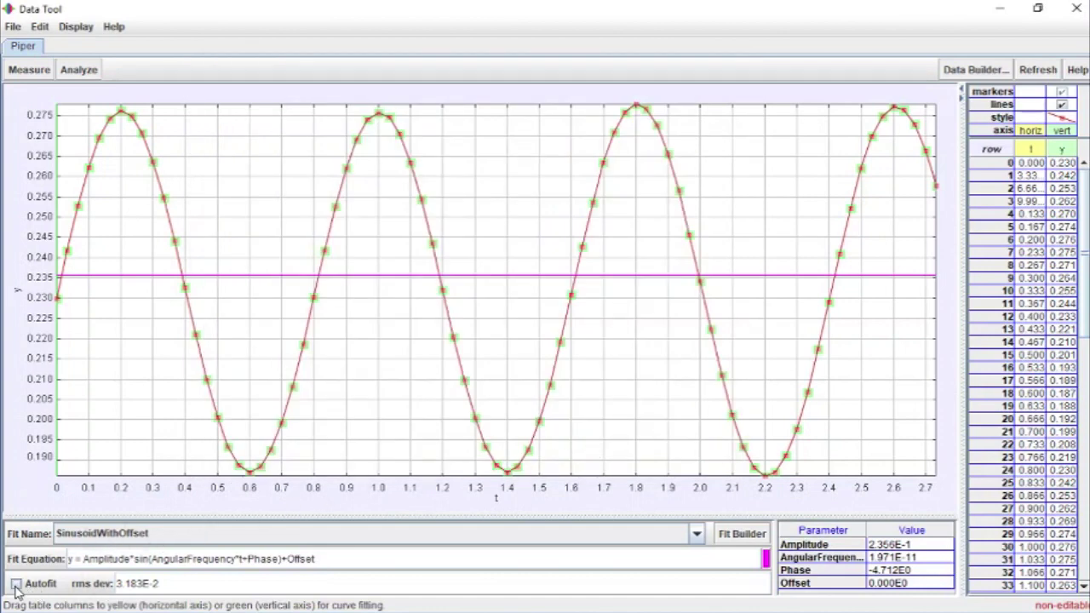
{"action": "left_click", "coordinate": [16, 584]}
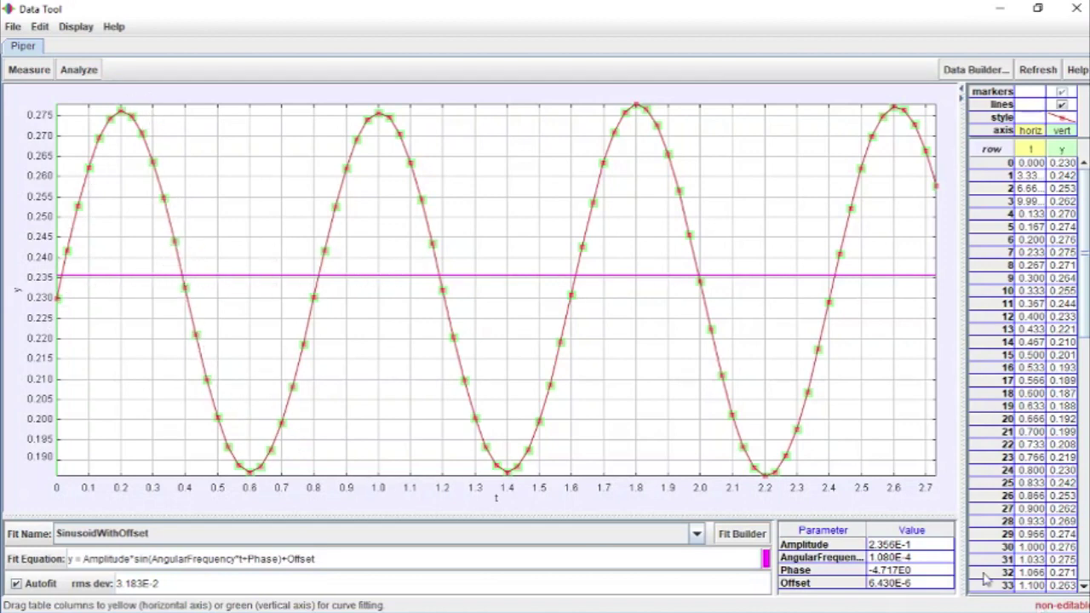
{"action": "left_click", "coordinate": [894, 586]}
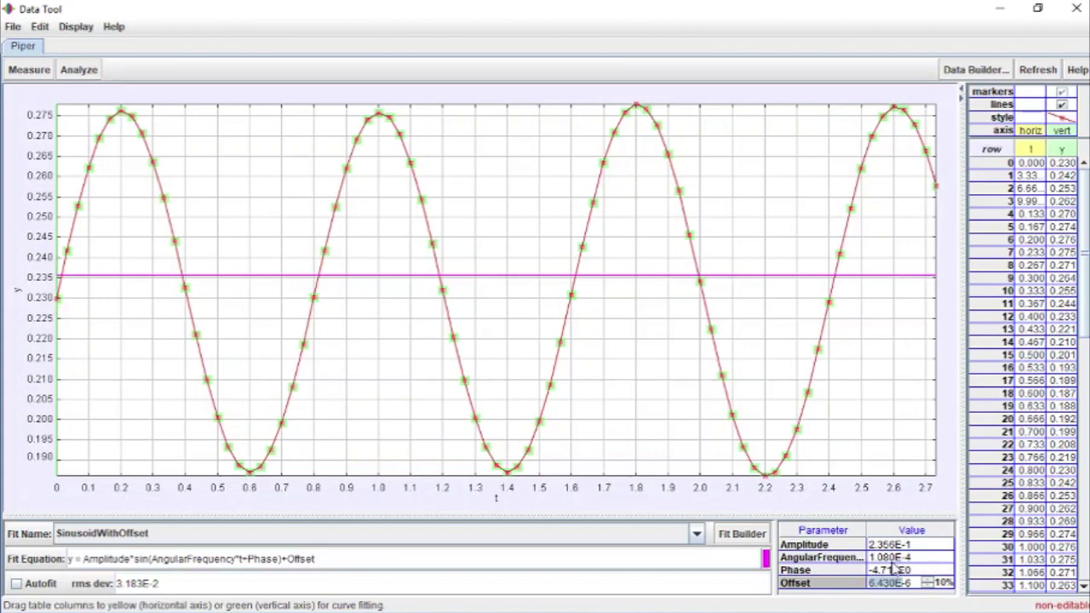
- Set the Offset parameter to 0.23
{"action": "mouse_move", "coordinate": [919, 508]}
{"action": "key", "text": "BackSpace"}
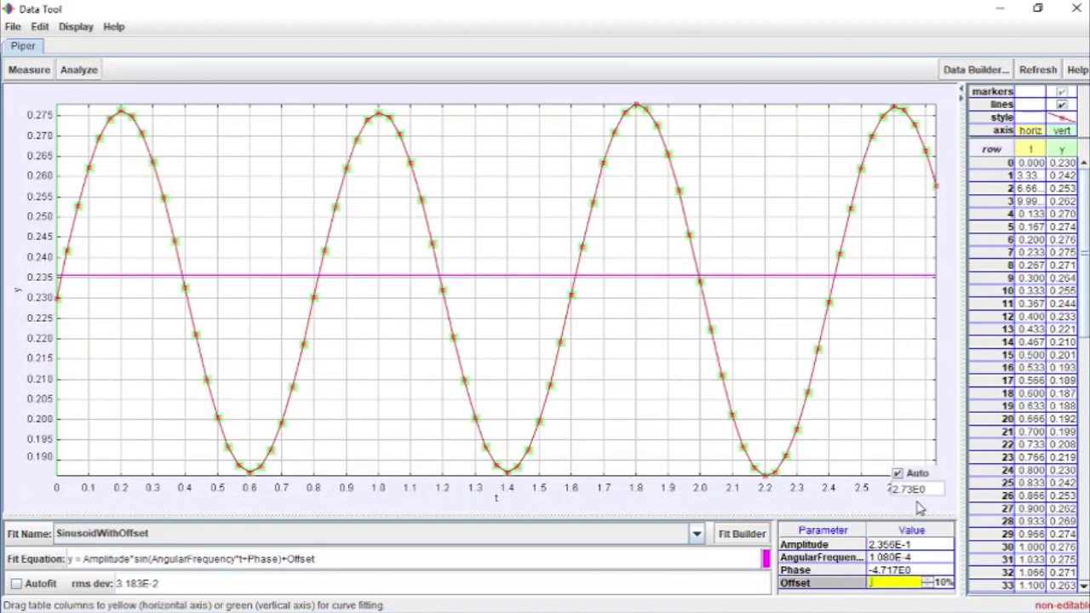
{"action": "type", "text": ".23"}
{"action": "key", "text": "Return"}
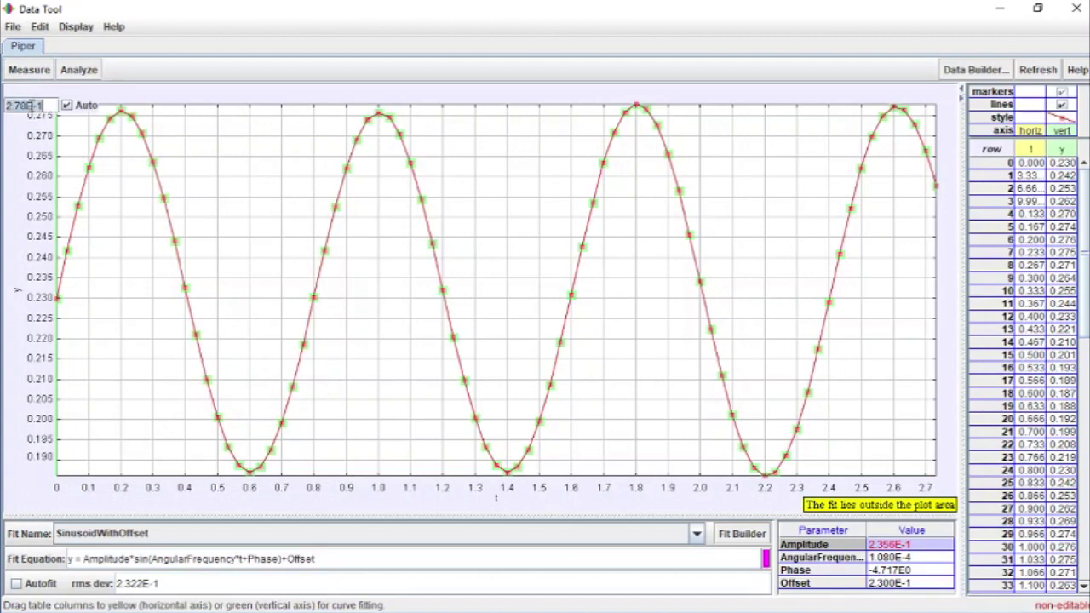
- Set the plot's y-axis maximum to 1
{"action": "mouse_move", "coordinate": [26, 108]}
{"action": "triple_click", "coordinate": [32, 106]}
{"action": "type", "text": "1"}
{"action": "key", "text": "Return"}
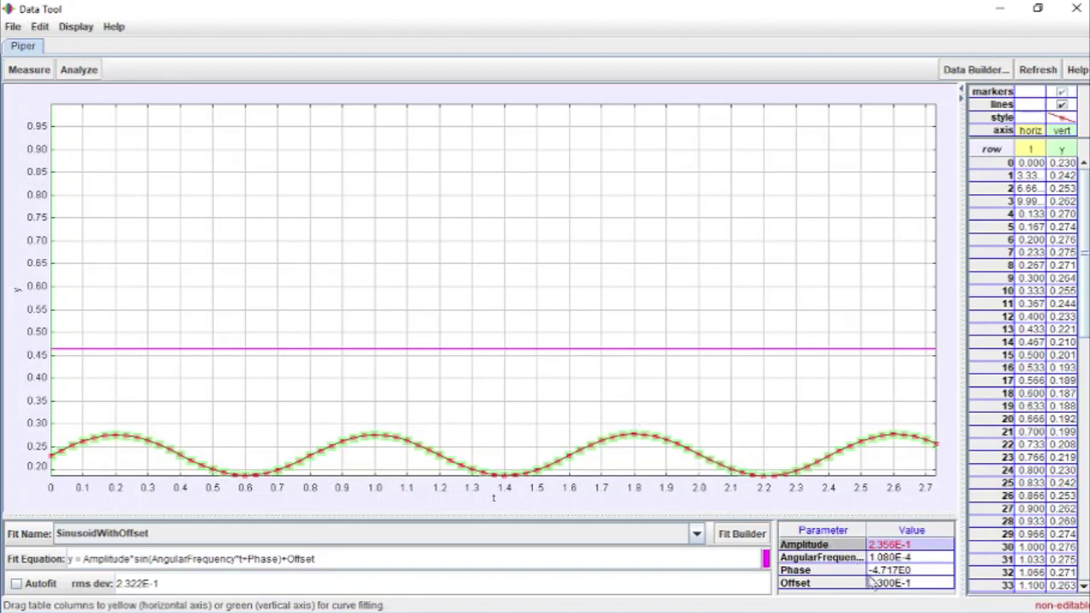
{"action": "left_click", "coordinate": [918, 559]}
{"action": "left_click_drag", "start_coordinate": [917, 558], "coordinate": [869, 555]}
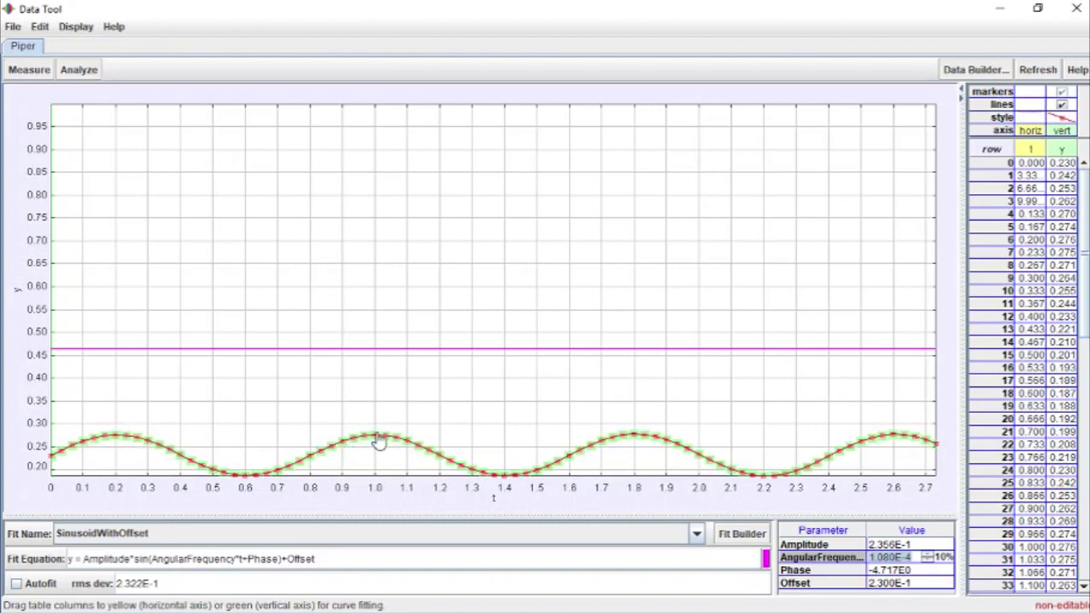
- Compute 2 × 3.14 ÷ 0.8 = 7.85 in Windows Calculator, then return to the Data Tool
{"action": "key", "text": "super"}
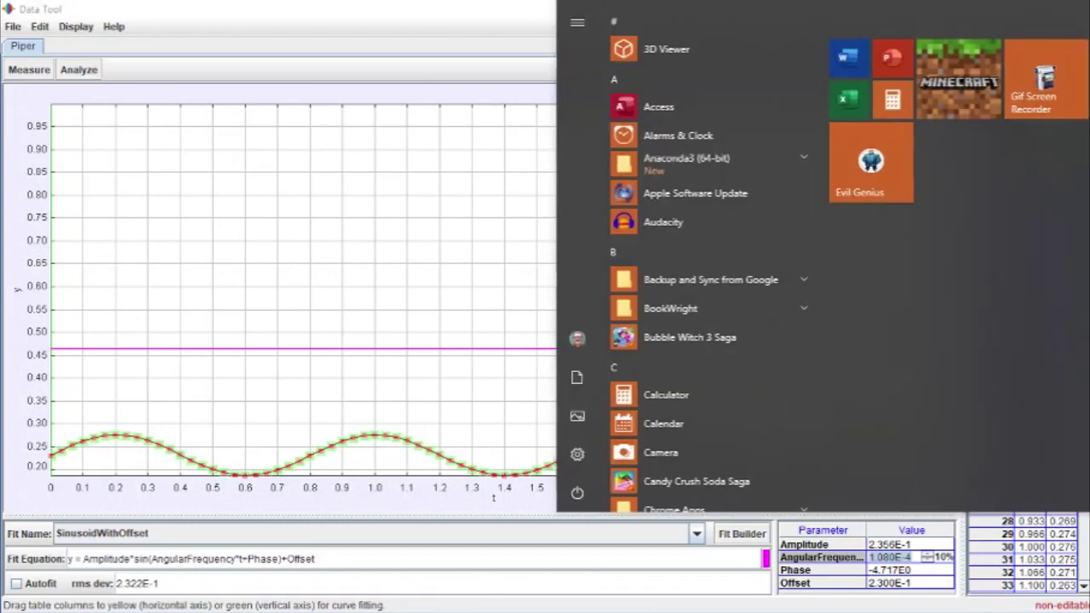
{"action": "left_click", "coordinate": [886, 99]}
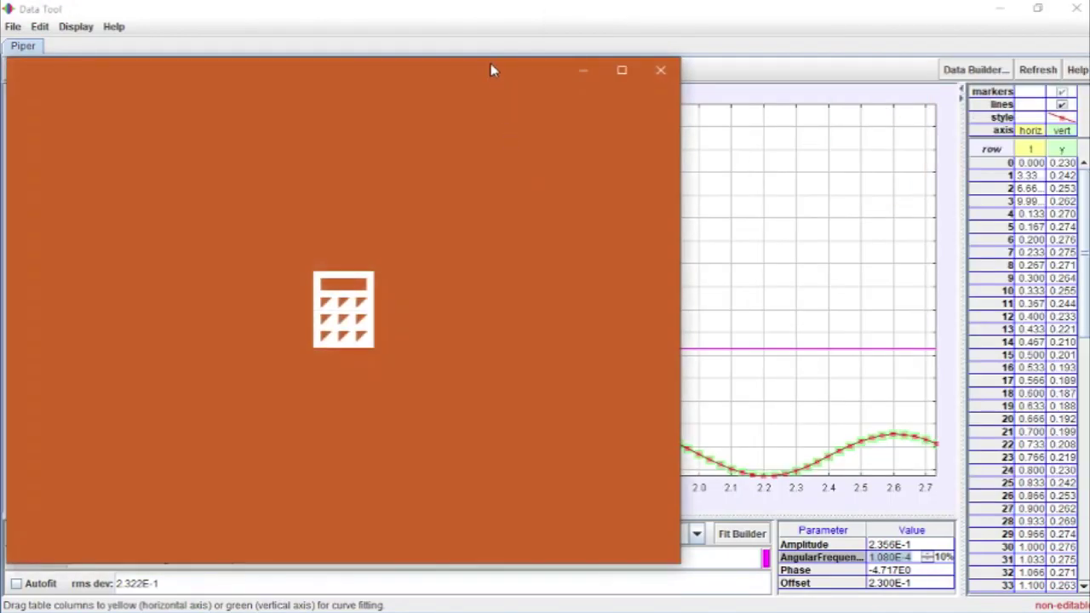
{"action": "left_click_drag", "start_coordinate": [491, 70], "coordinate": [722, 62]}
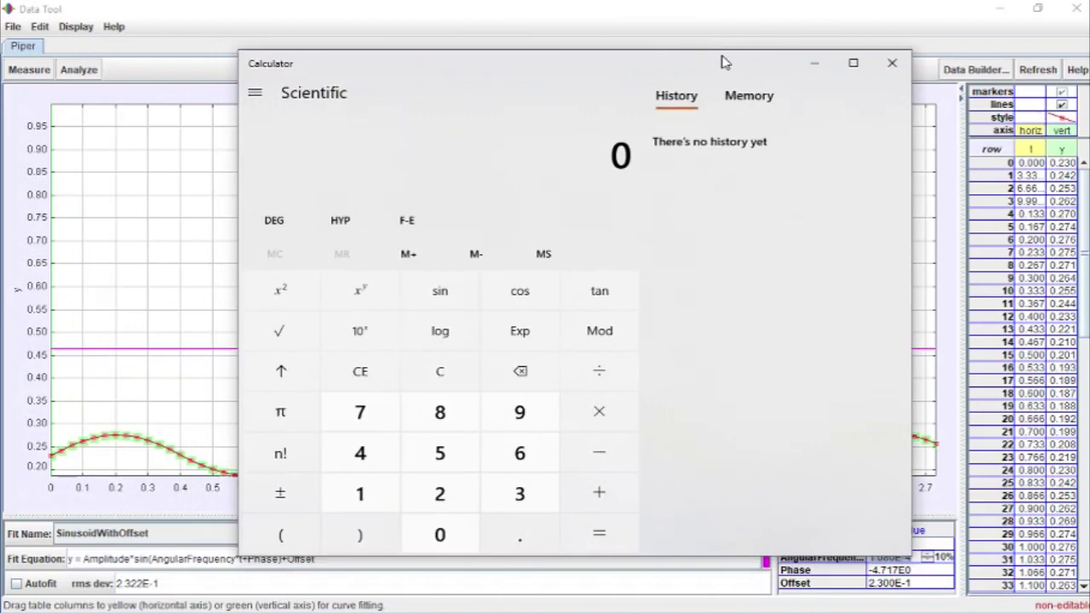
{"action": "key", "text": "2"}
{"action": "key", "text": "asterisk"}
{"action": "type", "text": "3.14"}
{"action": "key", "text": "slash"}
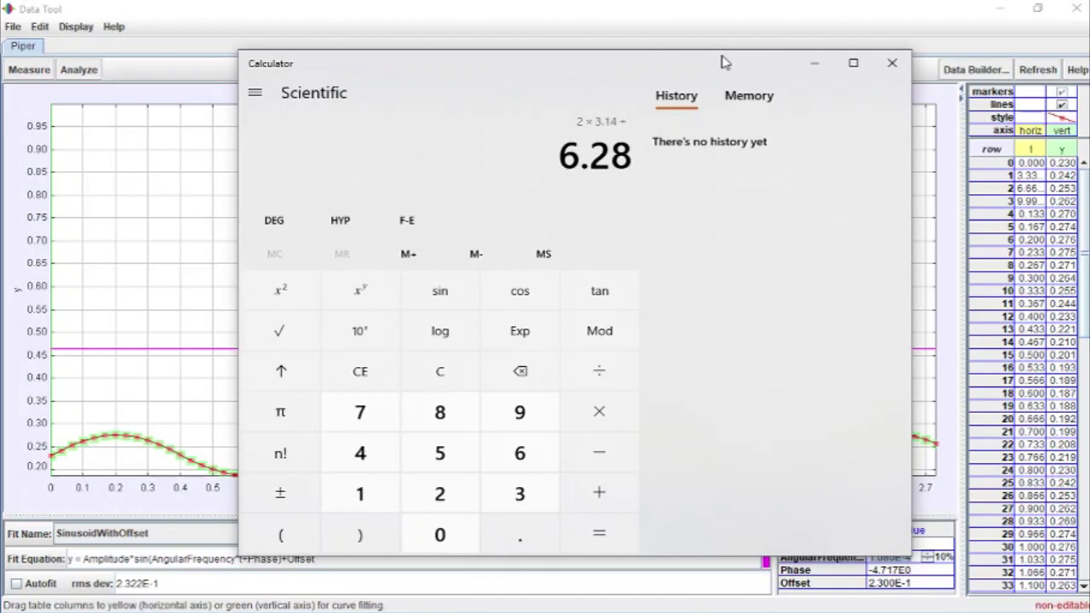
{"action": "type", "text": "0.8"}
{"action": "key", "text": "Return"}
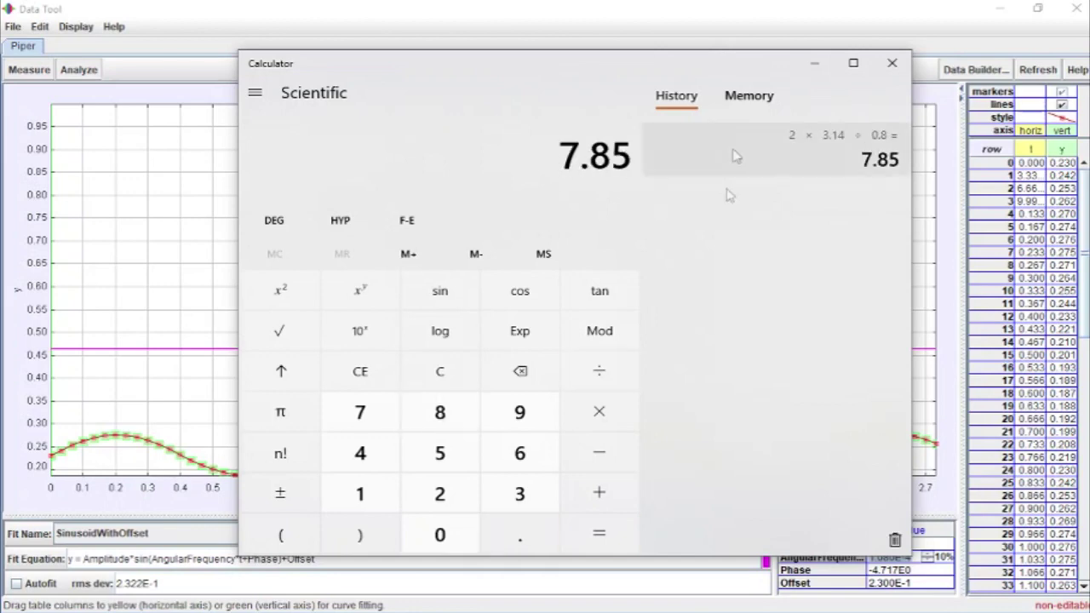
{"action": "left_click", "coordinate": [650, 8]}
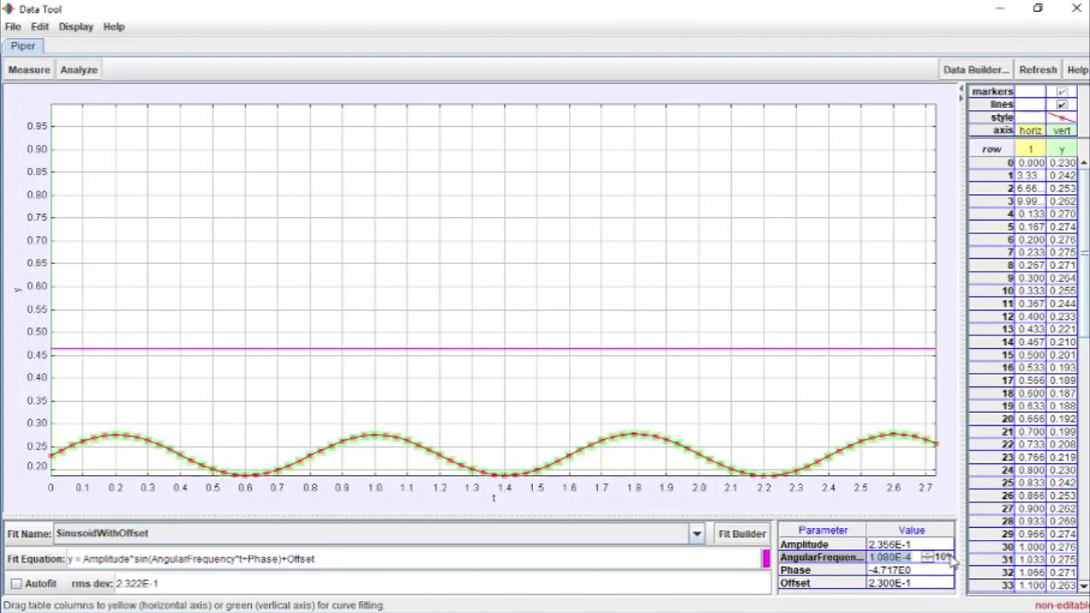
- Set AngularFrequency to 7.85 and switch the y axis back to Auto scaling
{"action": "double_click", "coordinate": [897, 557]}
{"action": "type", "text": "7.85"}
{"action": "key", "text": "Return"}
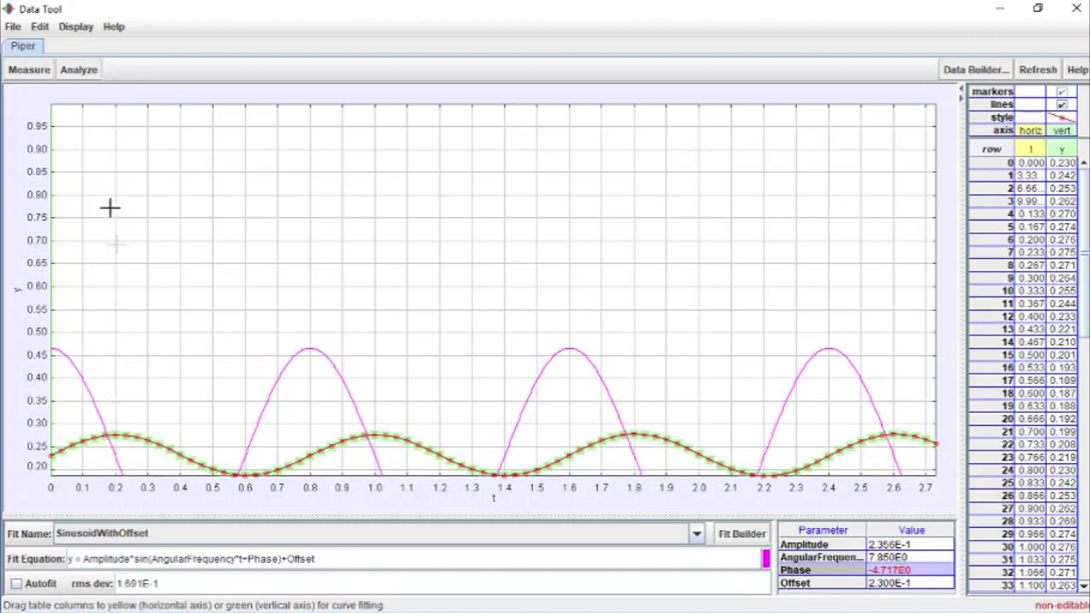
{"action": "left_click", "coordinate": [34, 107]}
{"action": "left_click", "coordinate": [66, 105]}
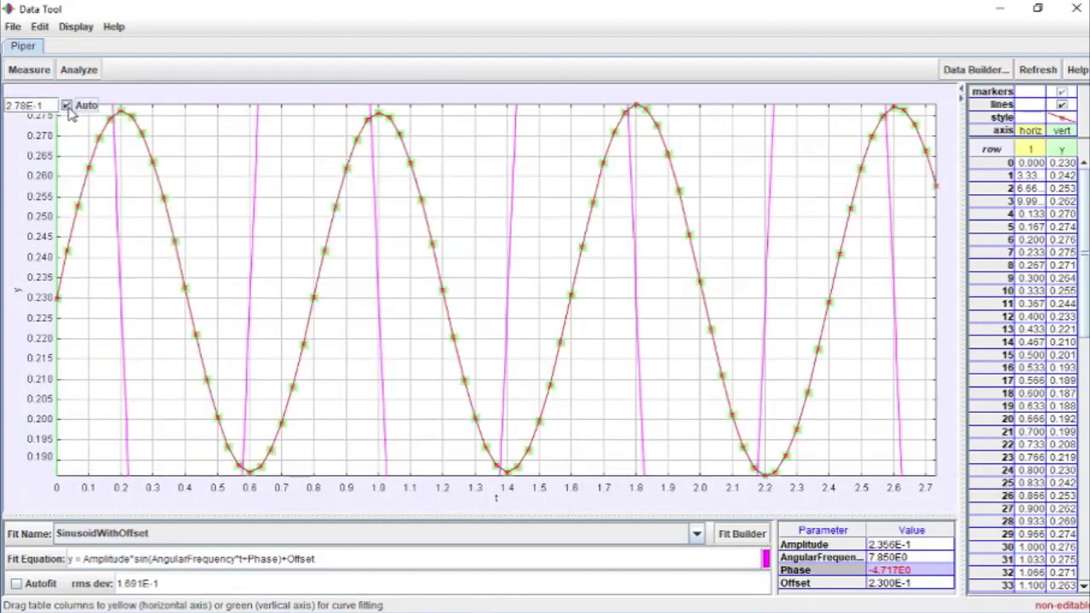
- Replace the Amplitude value with 0.04 so the curve spans about 0.19–0.27
{"action": "left_click", "coordinate": [909, 544]}
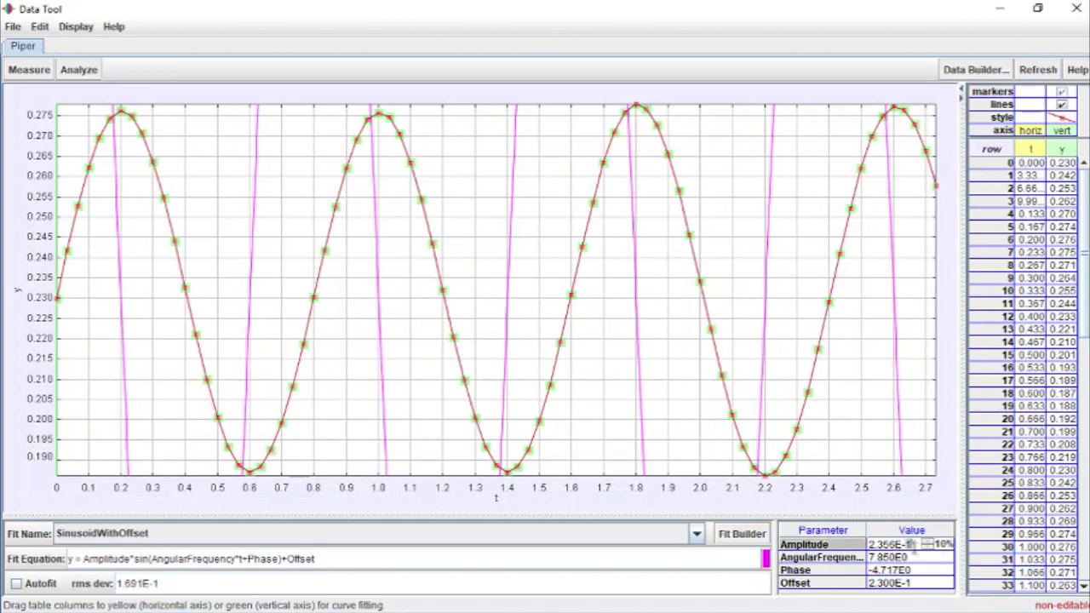
{"action": "left_click_drag", "start_coordinate": [915, 546], "coordinate": [864, 545]}
{"action": "key", "text": "BackSpace"}
{"action": "key", "text": "Return"}
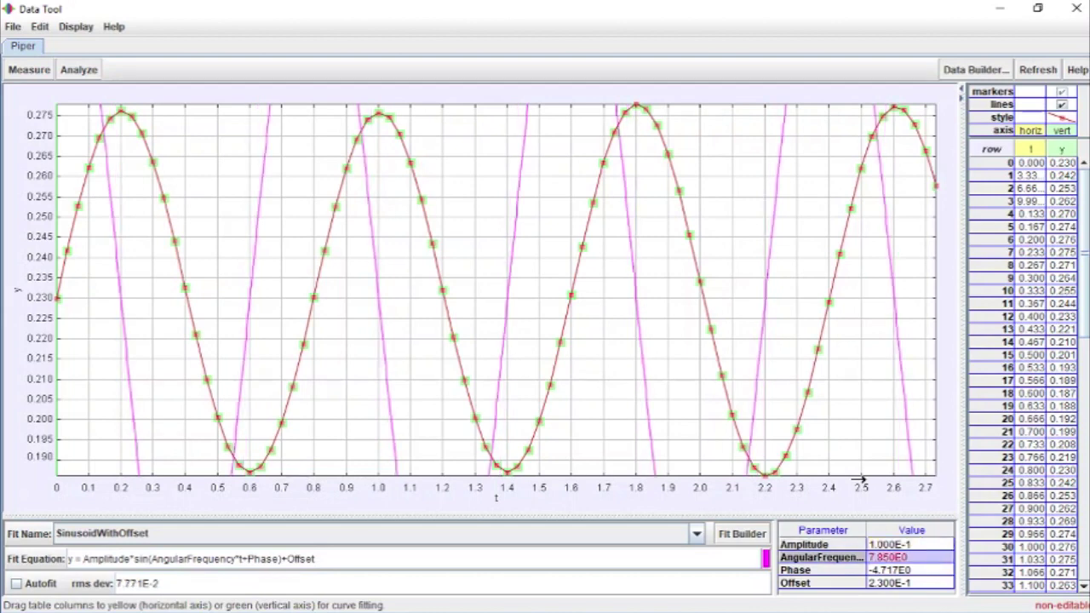
{"action": "left_click", "coordinate": [882, 544]}
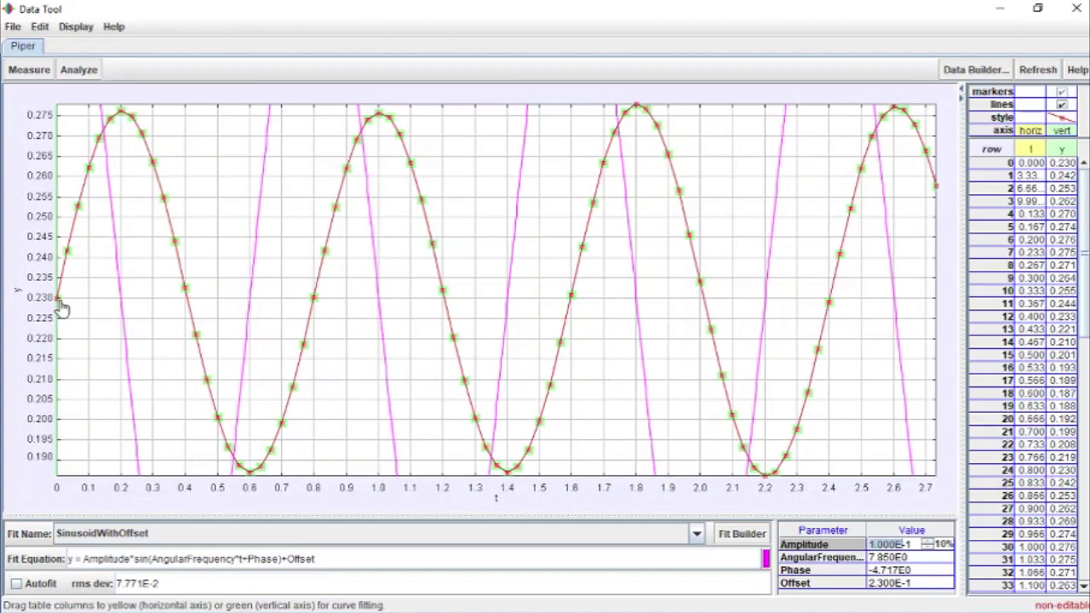
{"action": "right_click", "coordinate": [123, 118]}
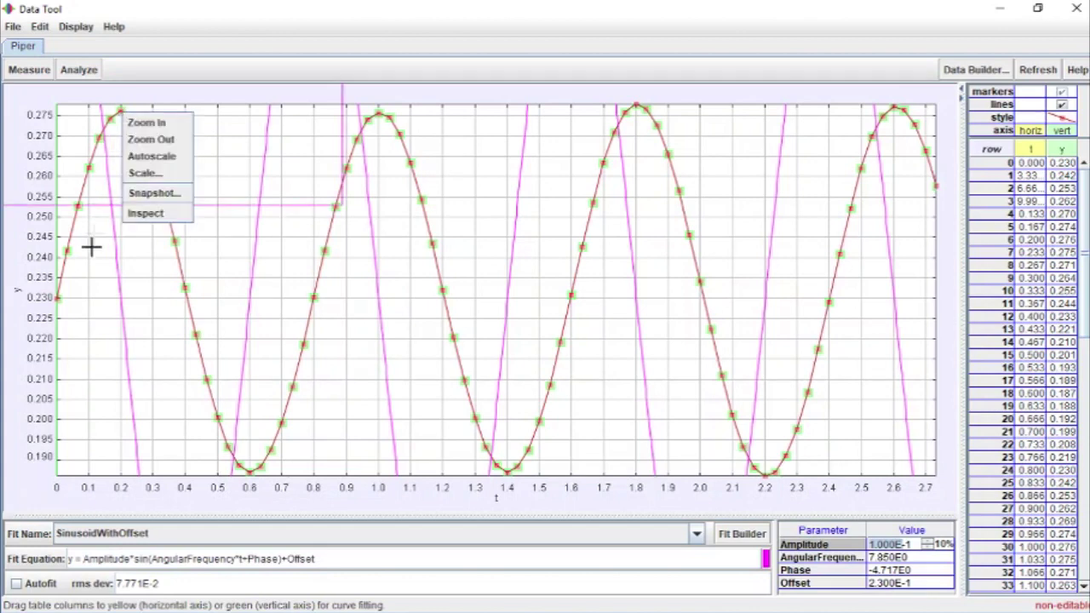
{"action": "left_click", "coordinate": [901, 543]}
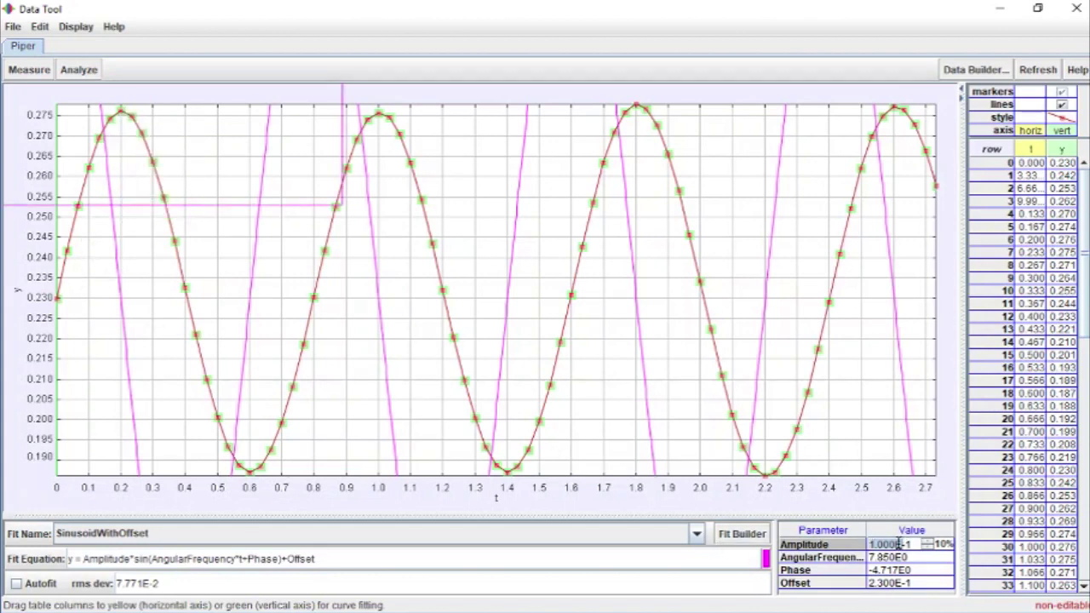
{"action": "left_click_drag", "start_coordinate": [896, 544], "coordinate": [909, 544]}
{"action": "key", "text": "BackSpace"}
{"action": "type", "text": ".04"}
{"action": "left_click", "coordinate": [901, 555]}
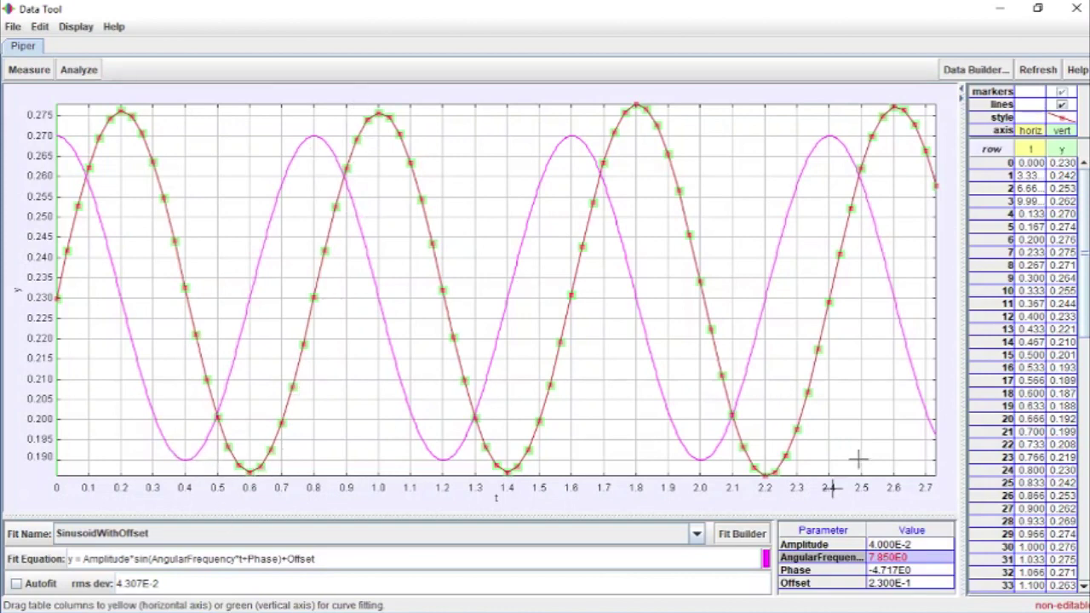
- Change Amplitude to 0.045
{"action": "left_click", "coordinate": [890, 544]}
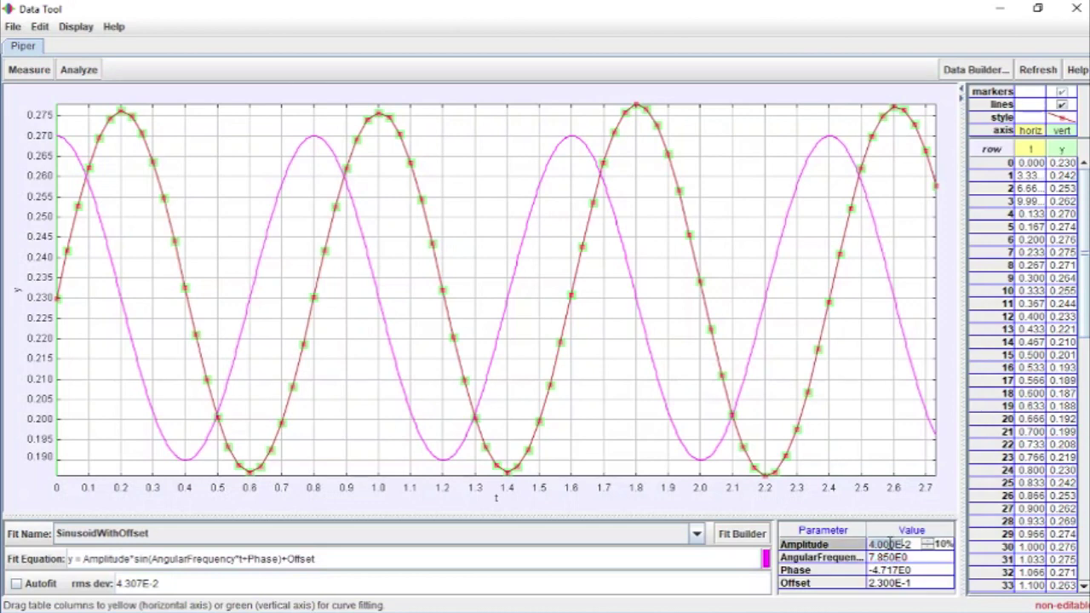
{"action": "mouse_move", "coordinate": [899, 506]}
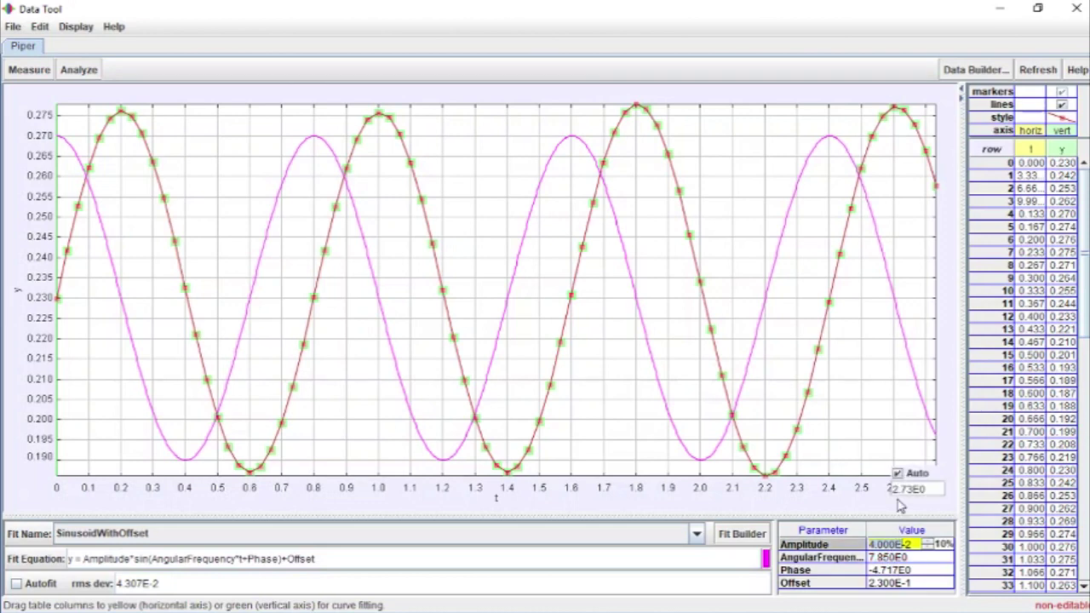
{"action": "key", "text": "BackSpace"}
{"action": "type", "text": ".045"}
{"action": "key", "text": "Return"}
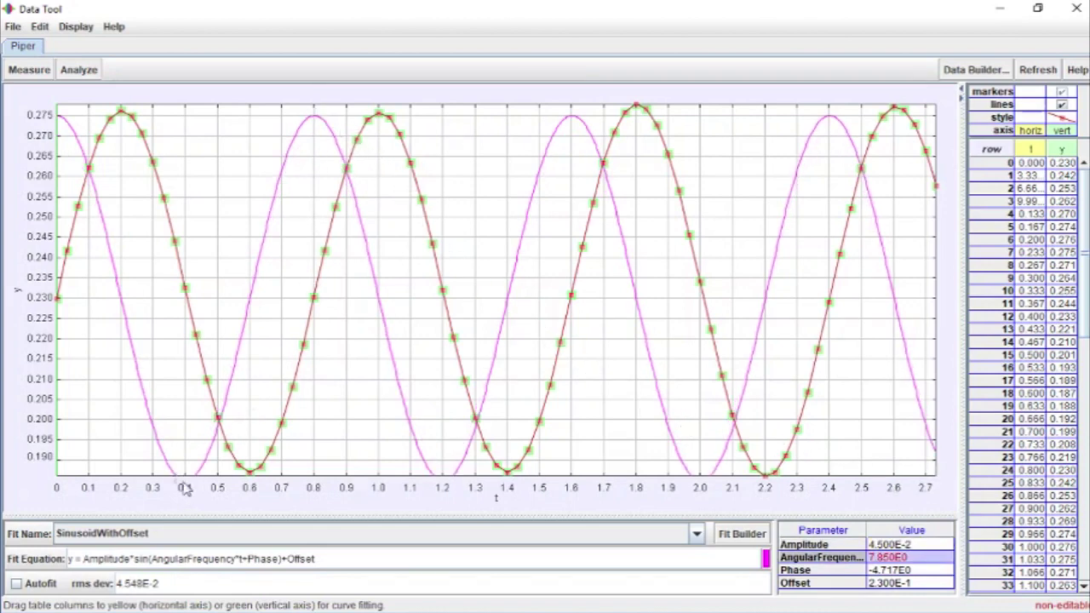
- Set Offset to 0.235, then refine it to 0.232
{"action": "left_click", "coordinate": [886, 584]}
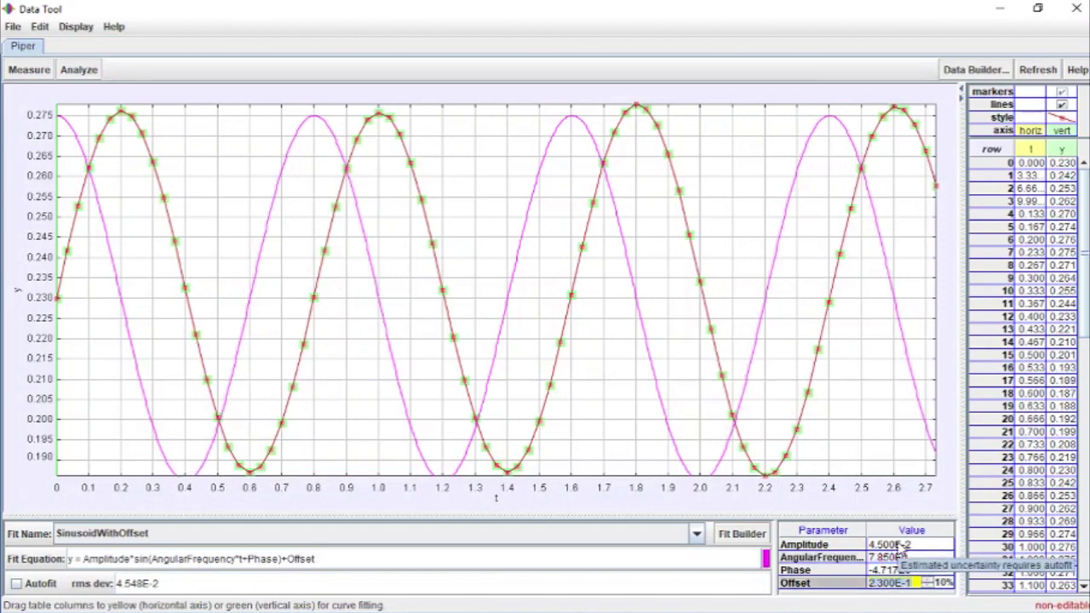
{"action": "key", "text": "BackSpace"}
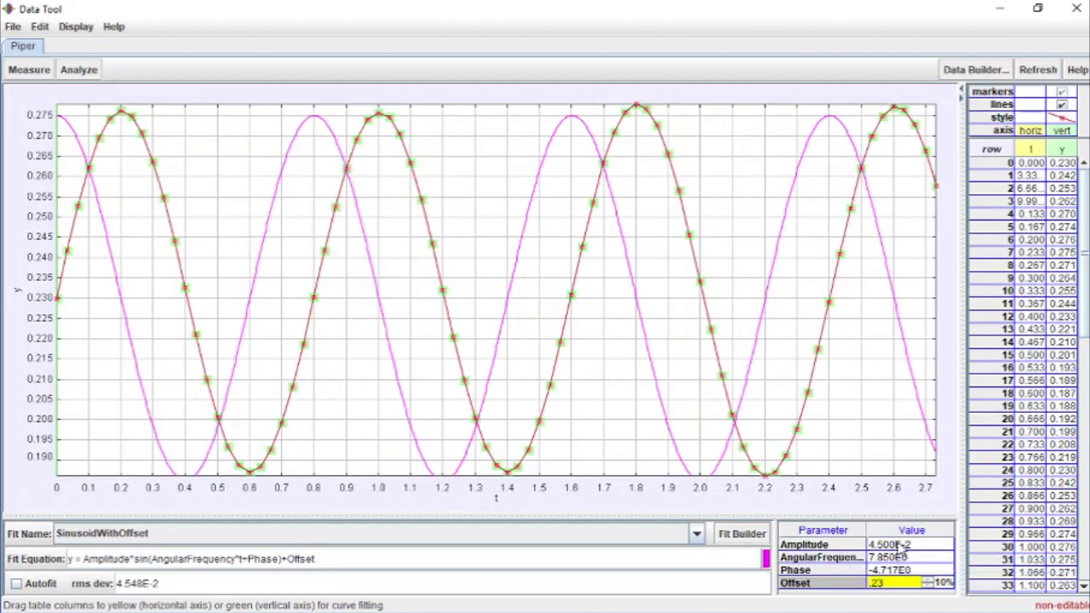
{"action": "key", "text": "Return"}
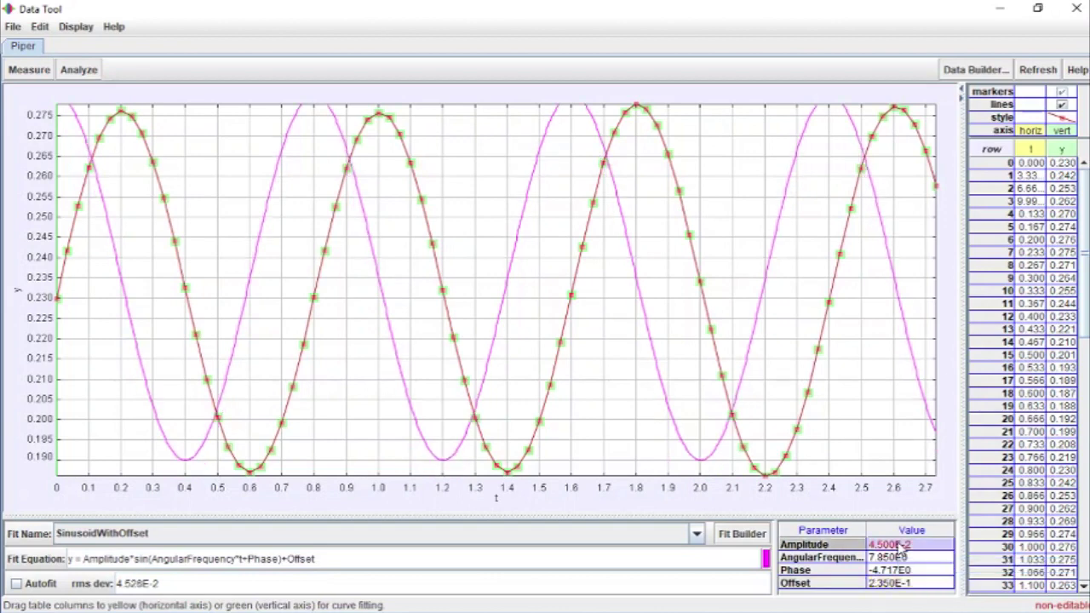
{"action": "left_click", "coordinate": [894, 583]}
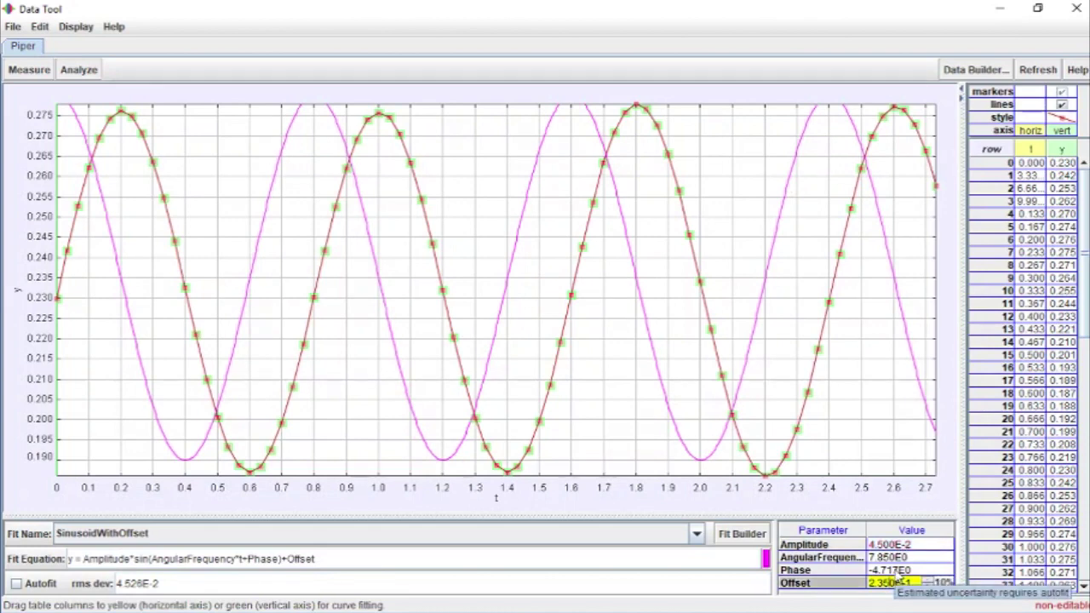
{"action": "key", "text": "Return"}
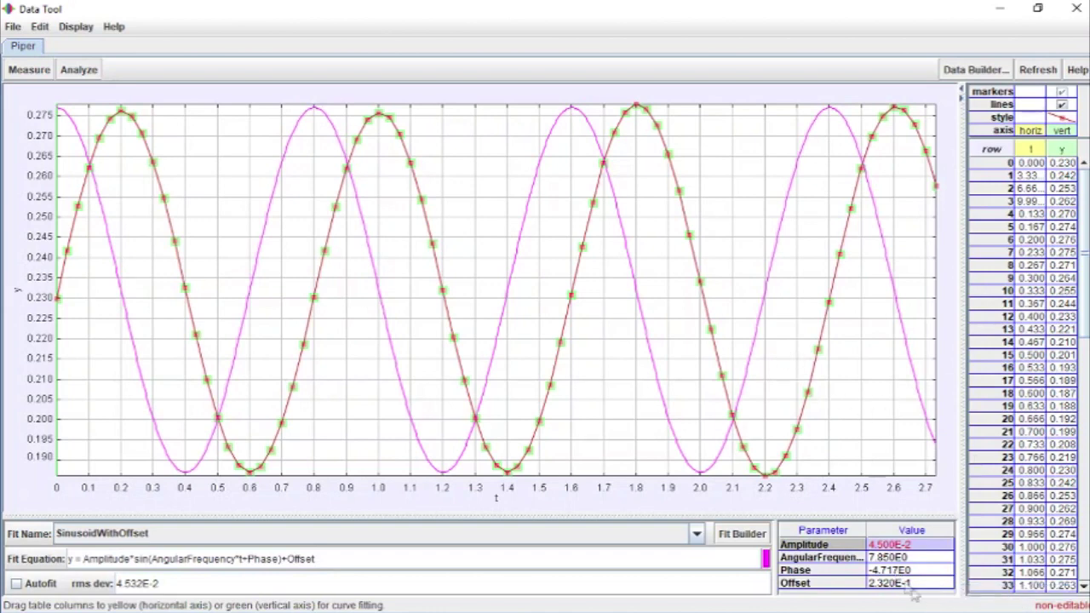
- Fine-tune Amplitude down to 0.044
{"action": "left_click", "coordinate": [890, 544]}
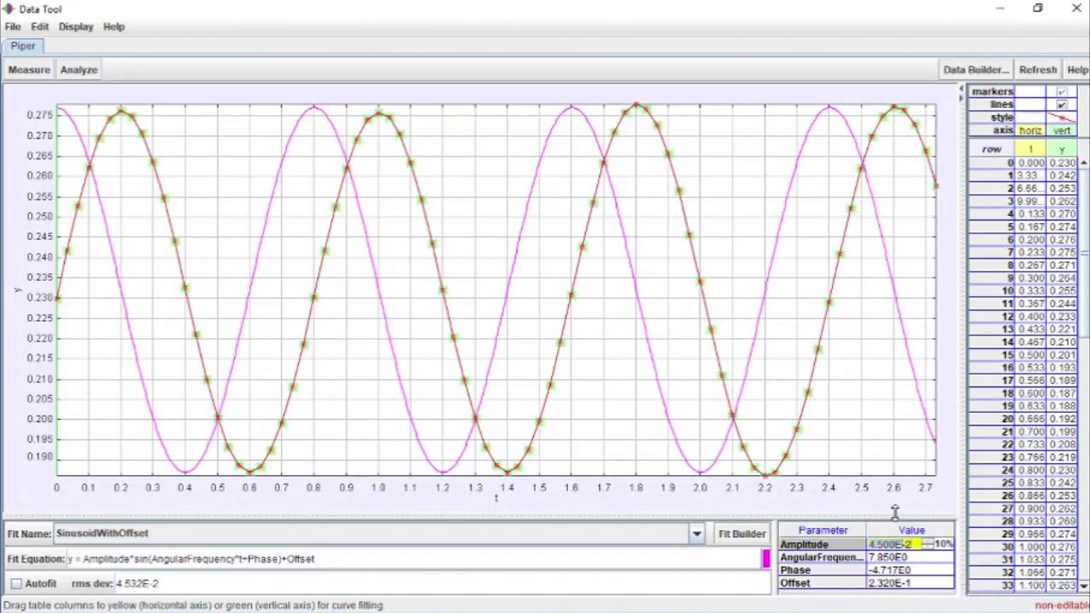
{"action": "key", "text": "BackSpace"}
{"action": "key", "text": "Return"}
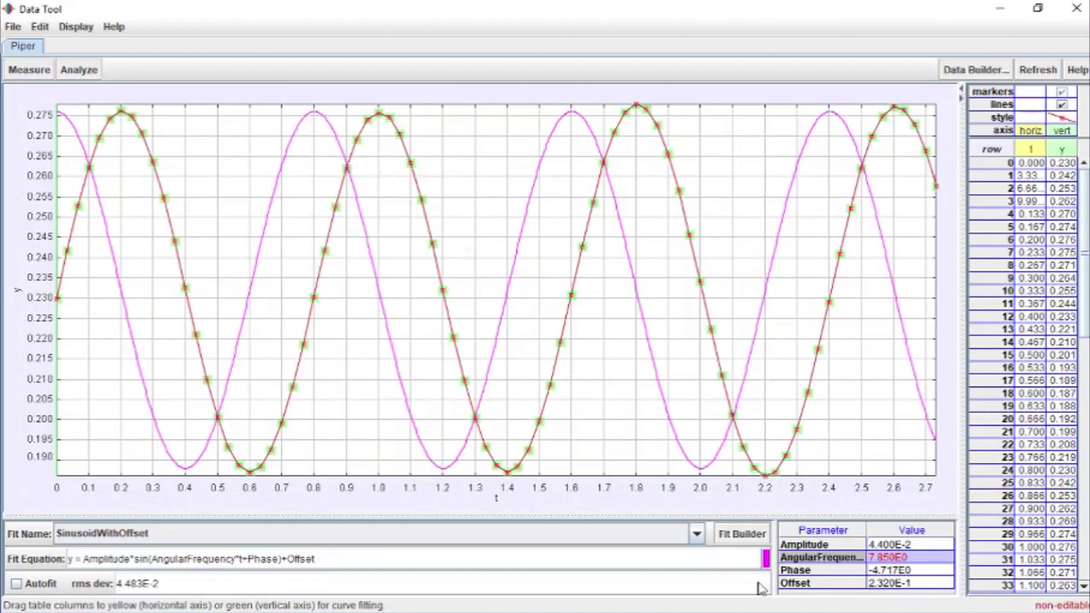
{"action": "left_click", "coordinate": [890, 569]}
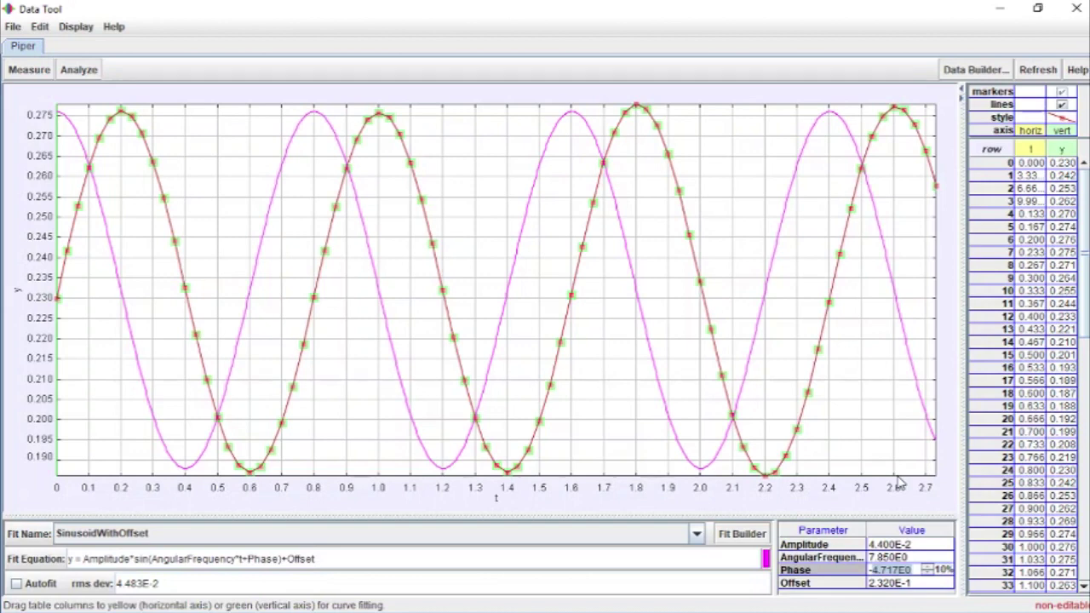
- Try Phase values -5 and -6, then settle on -0 so the curve overlays the data
{"action": "type", "text": "-5"}
{"action": "key", "text": "Return"}
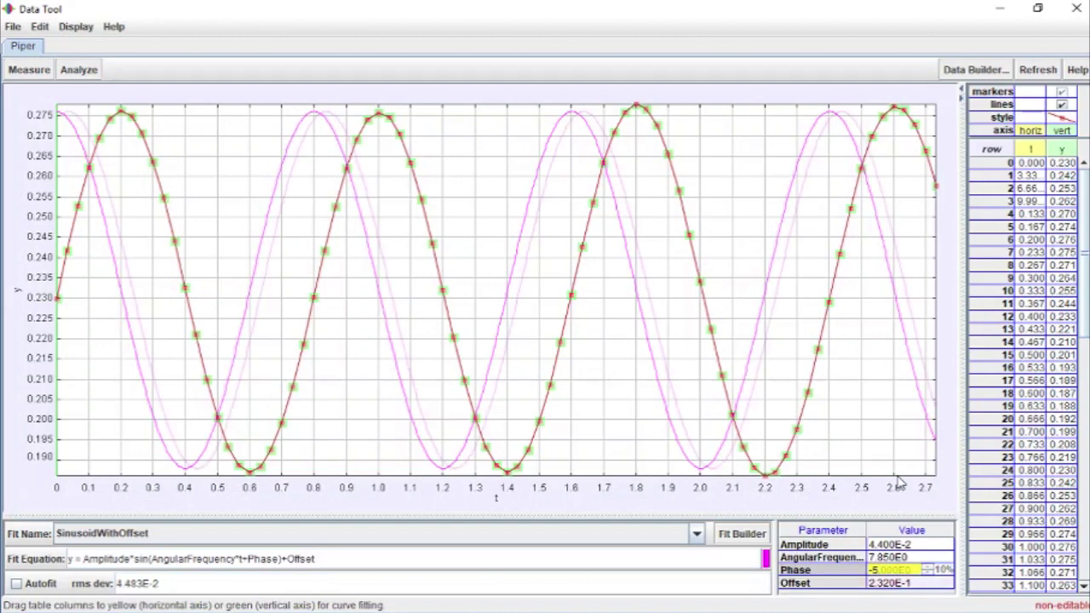
{"action": "left_click", "coordinate": [884, 570]}
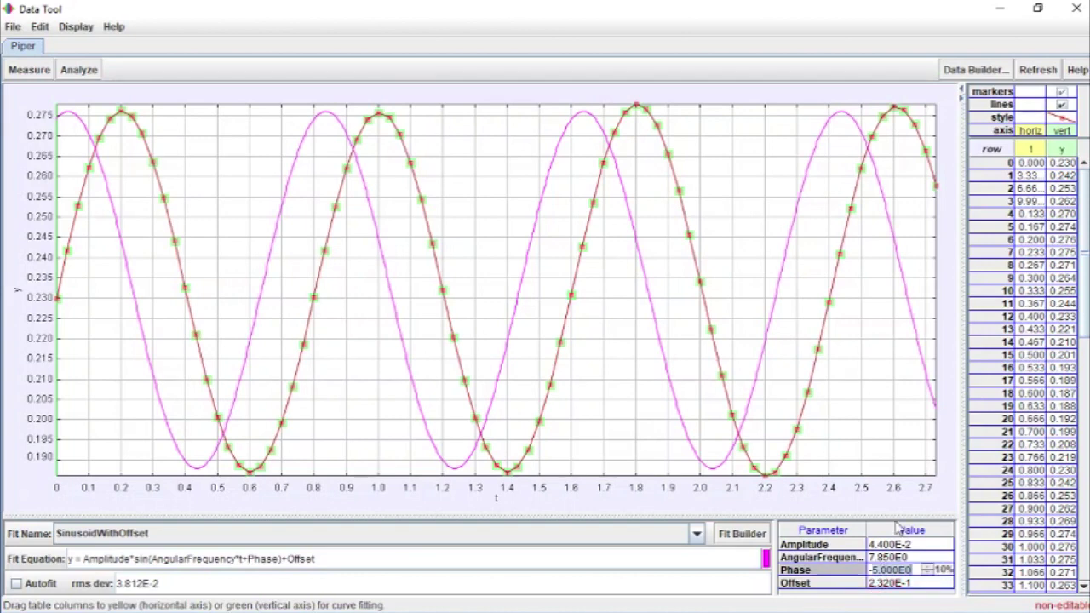
{"action": "type", "text": "-6"}
{"action": "key", "text": "Return"}
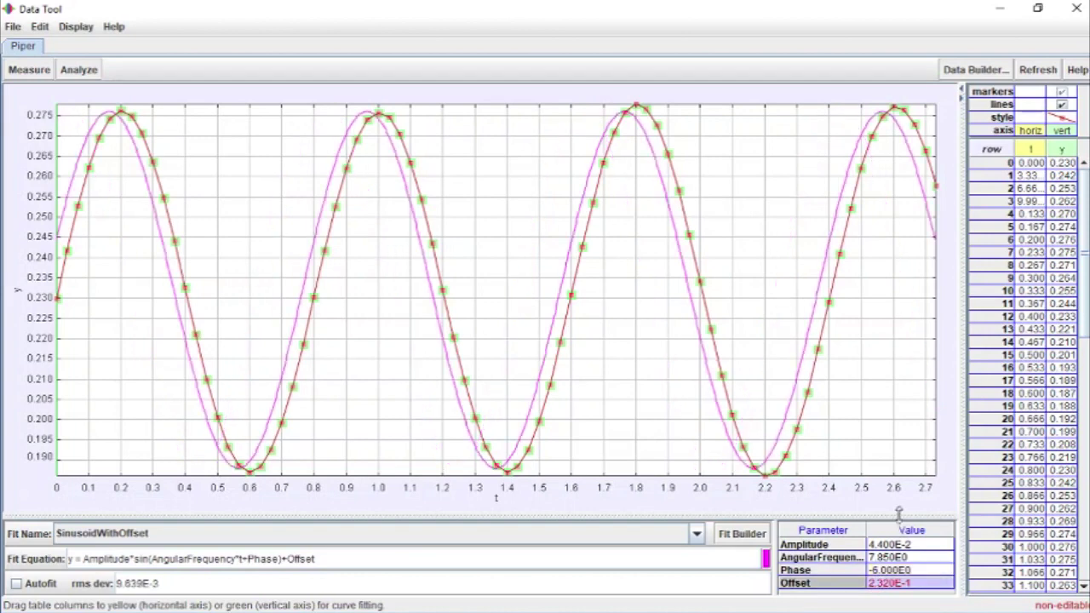
{"action": "left_click", "coordinate": [886, 571]}
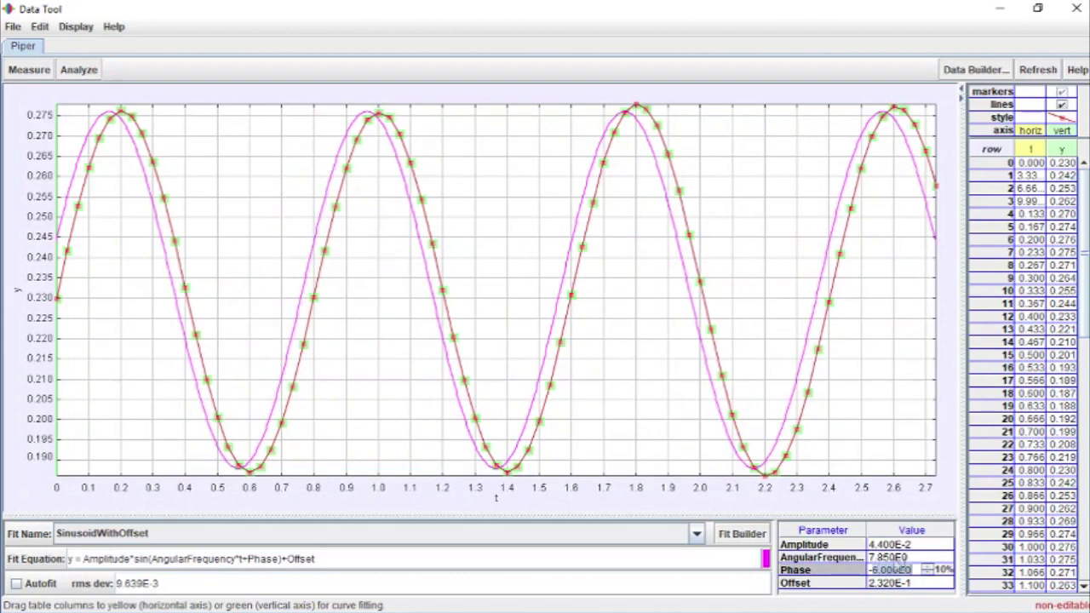
{"action": "type", "text": "-0"}
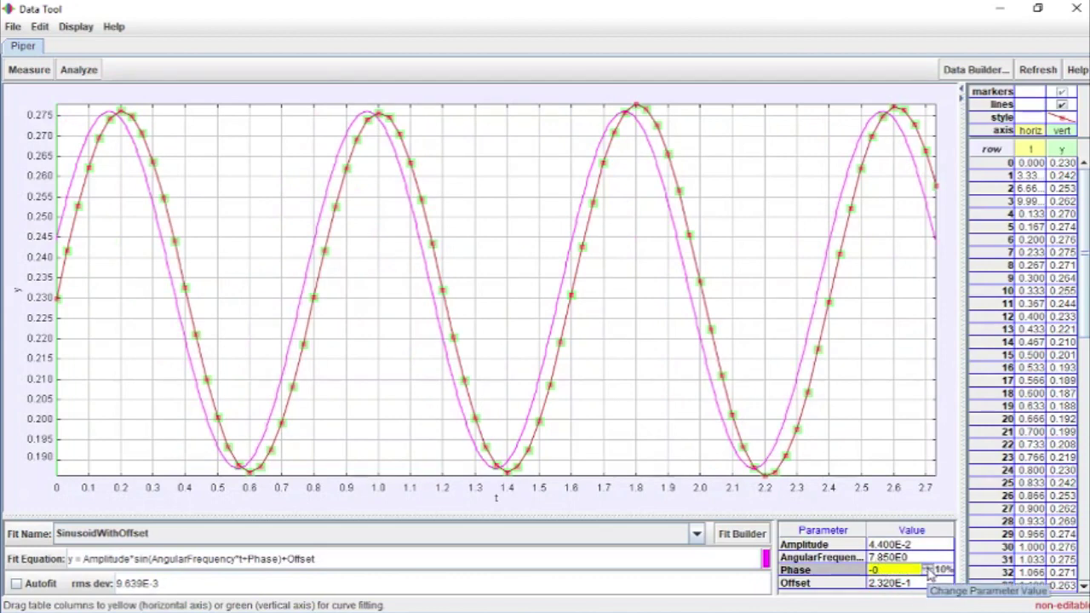
{"action": "key", "text": "Return"}
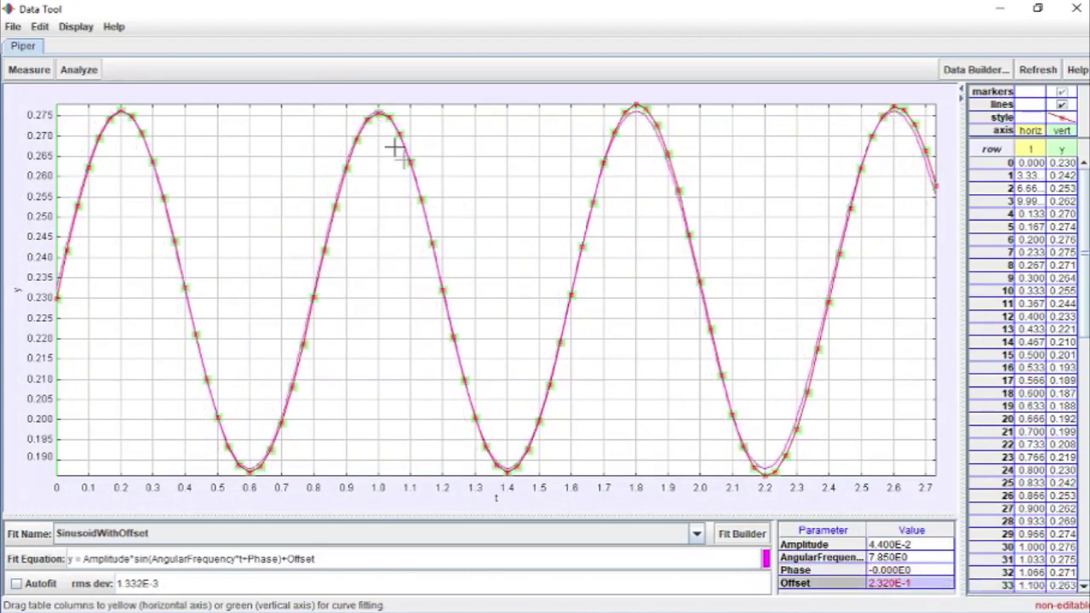